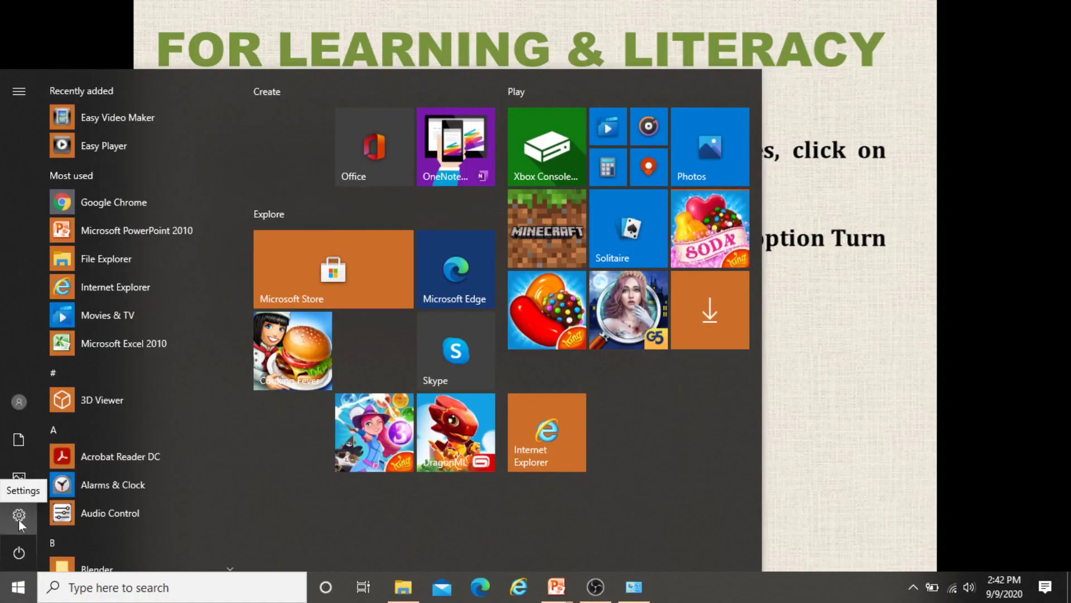
Step: Open Windows Settings and go through the Ease of Access display page to the desktop background settings
click(19, 519)
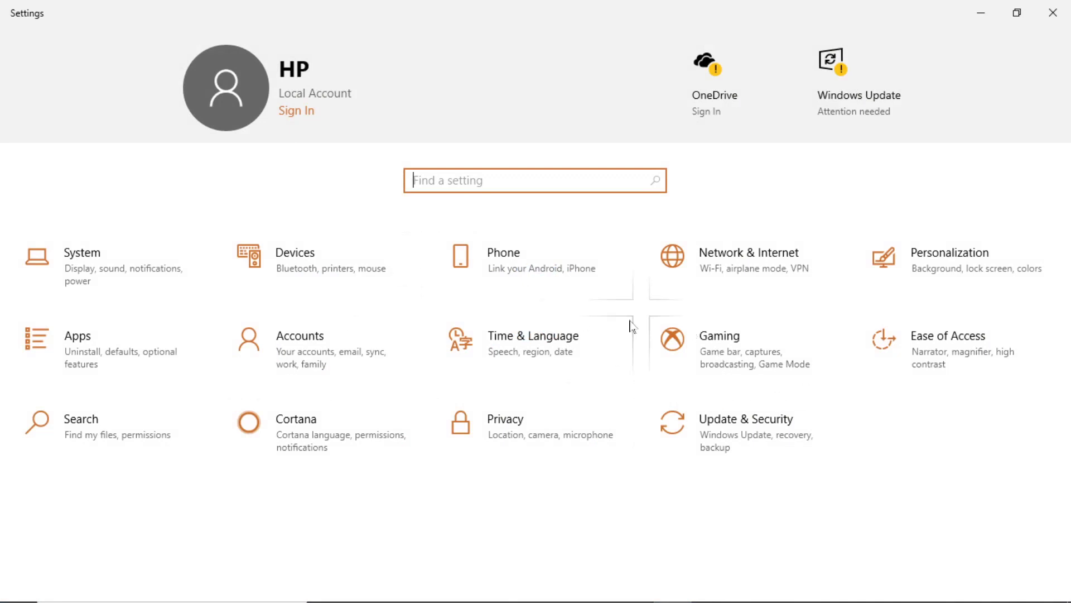
click(957, 340)
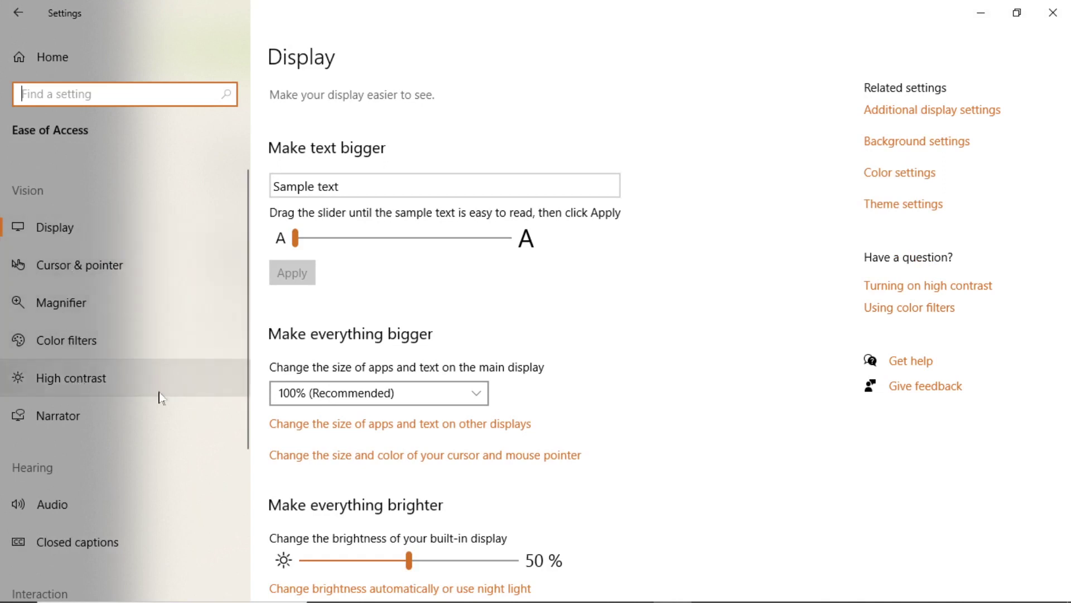
click(912, 146)
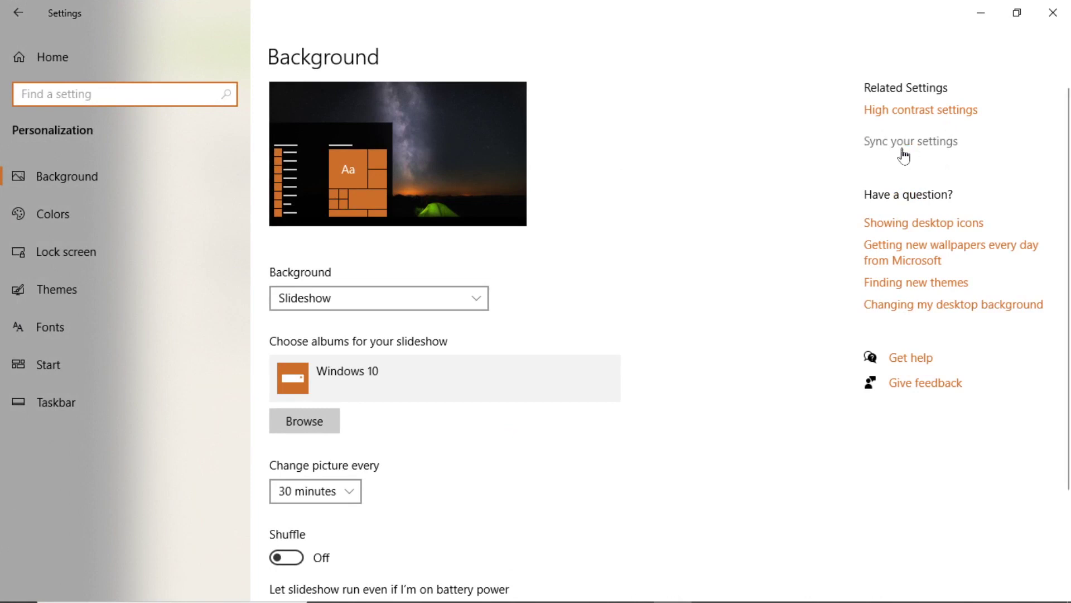
Step: Examine the available background types and the picture-change intervals for the slideshow
click(471, 307)
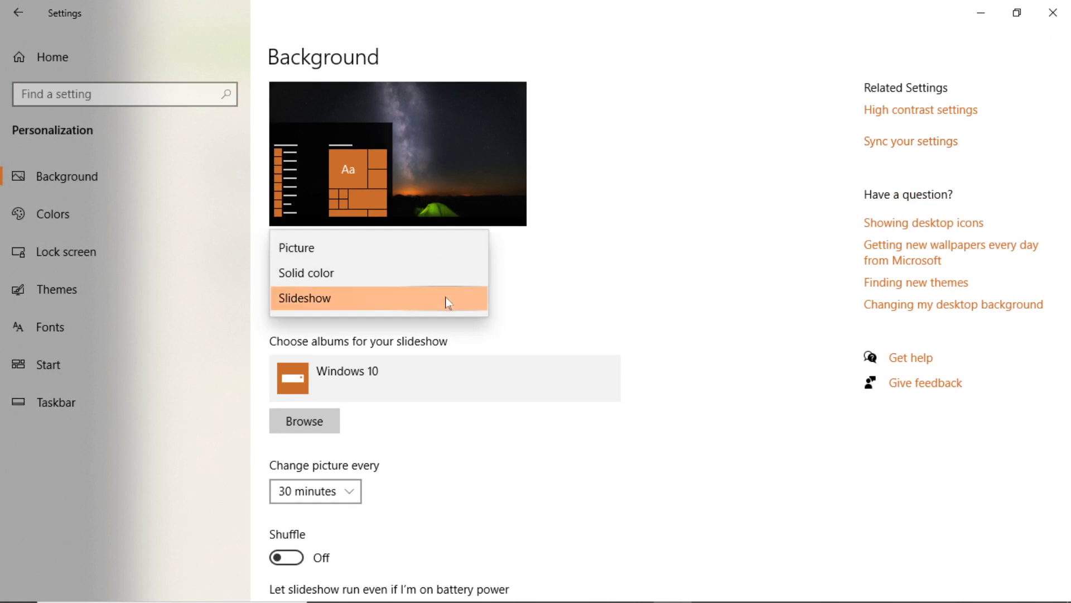
click(594, 298)
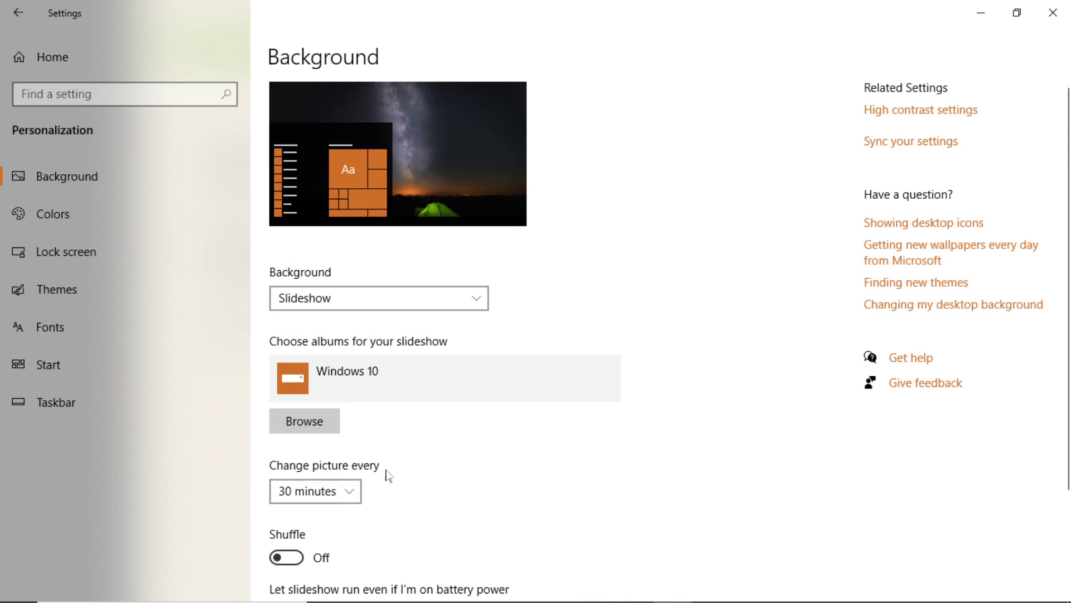
click(351, 492)
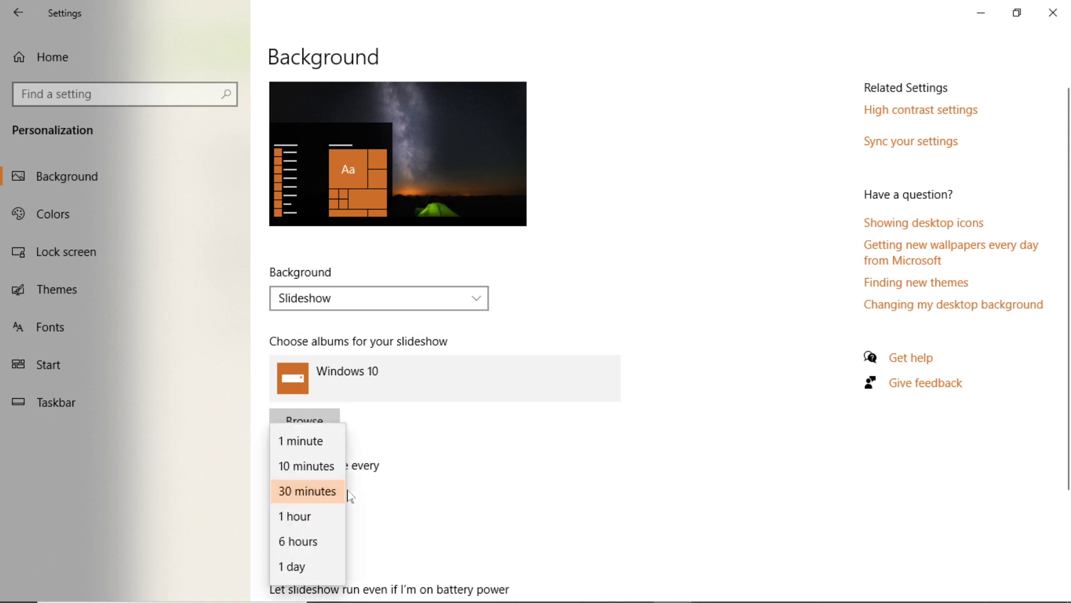
click(447, 500)
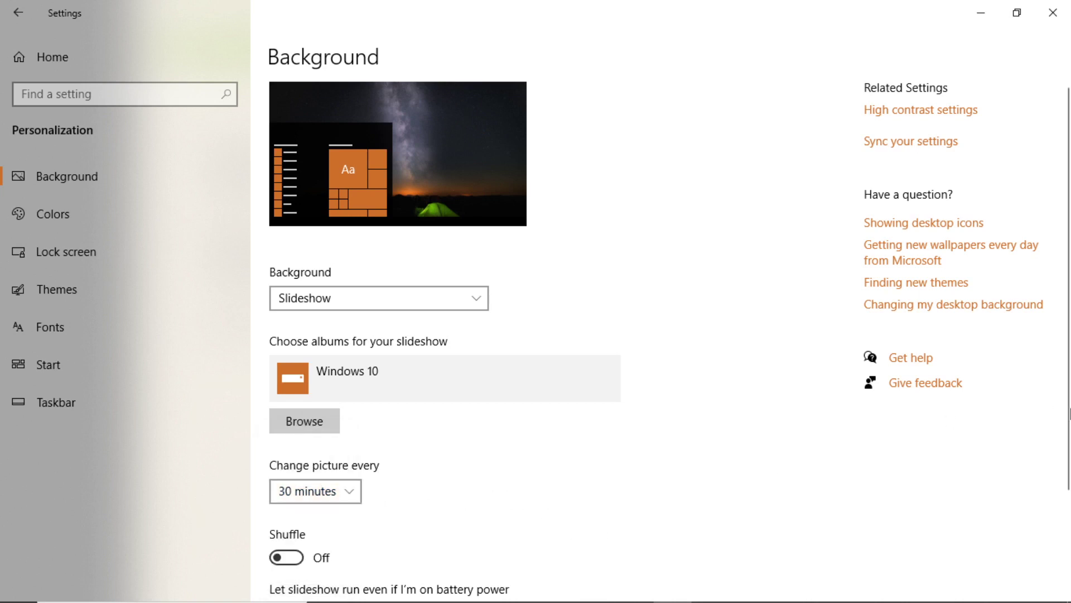
Step: Set the desktop background fit to Tile
scroll(1068, 446, down, 3)
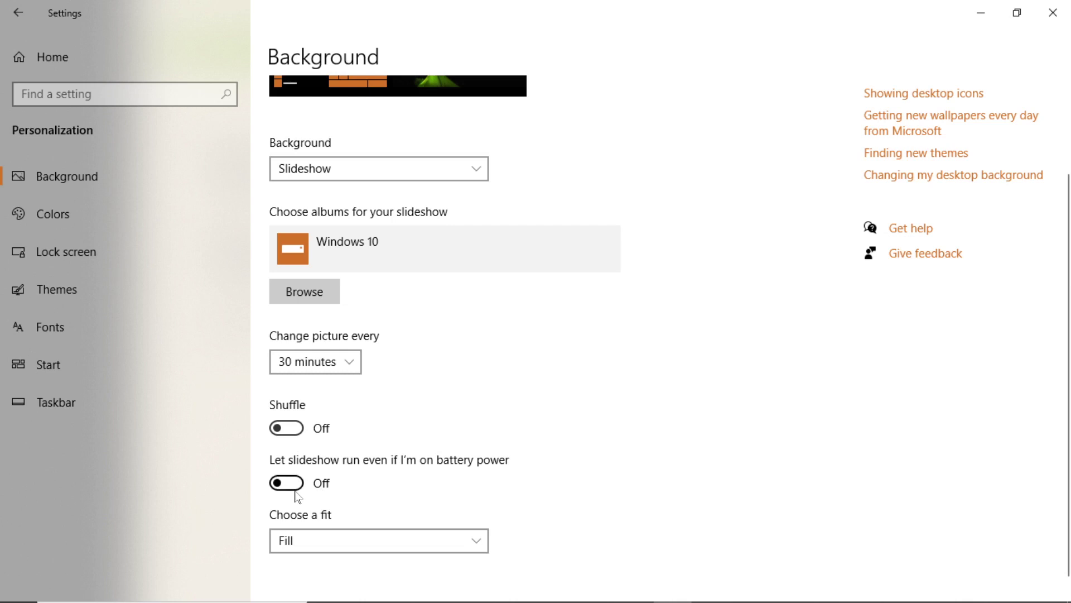
click(403, 553)
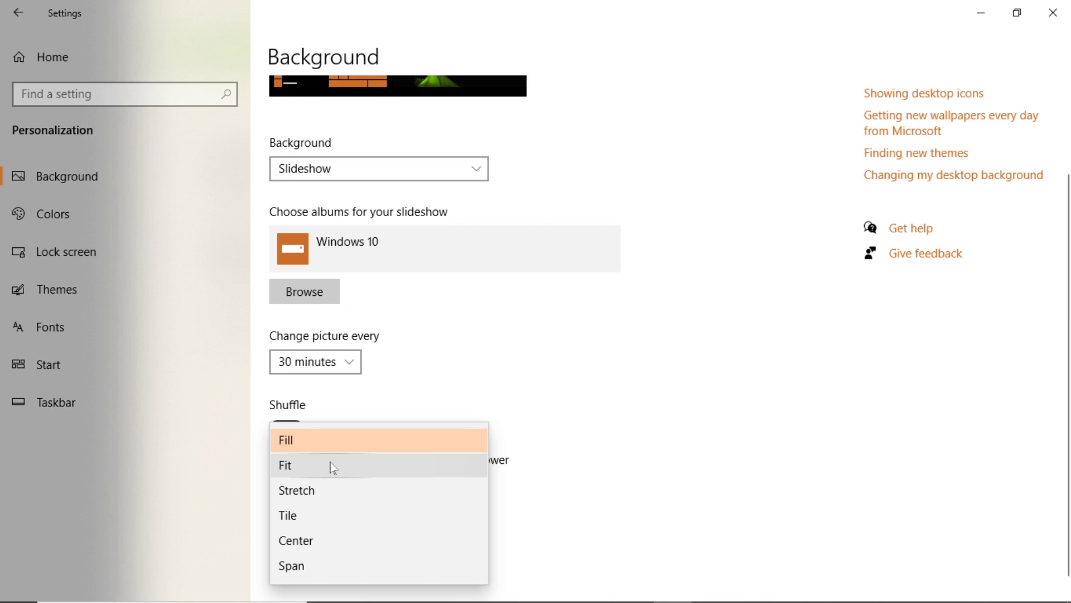
click(336, 519)
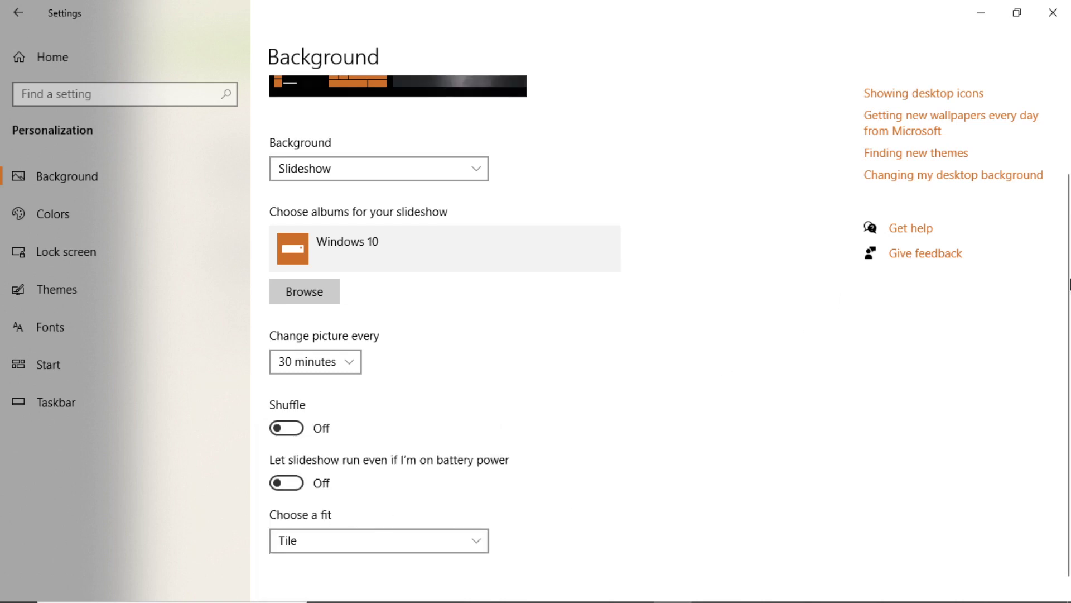
Step: Review the background page and its list of fit choices once more
scroll(1069, 208, up, 3)
drag(1069, 207, 1066, 304)
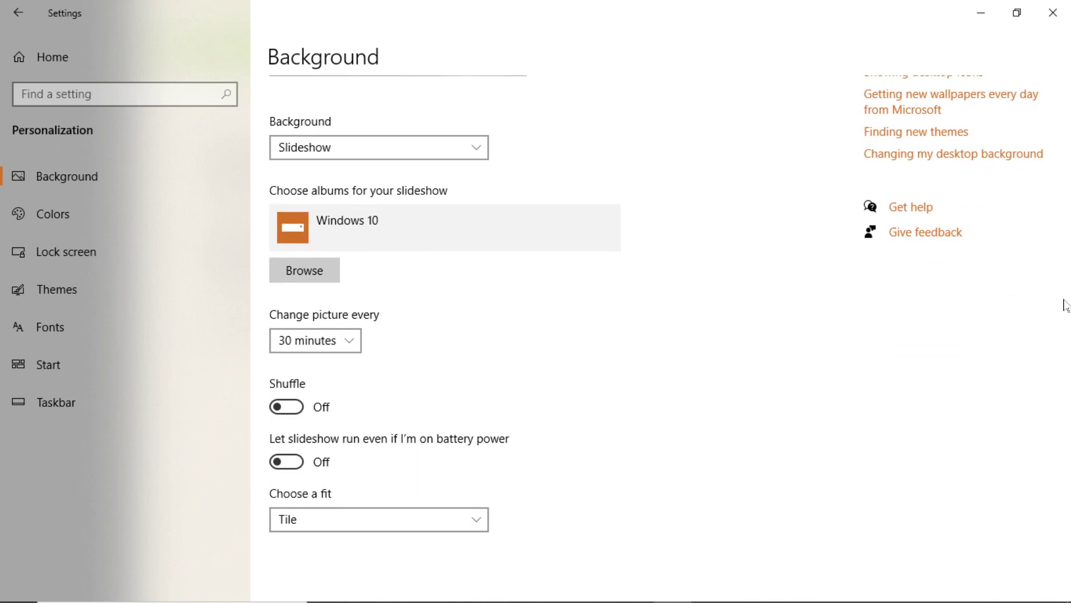
click(475, 523)
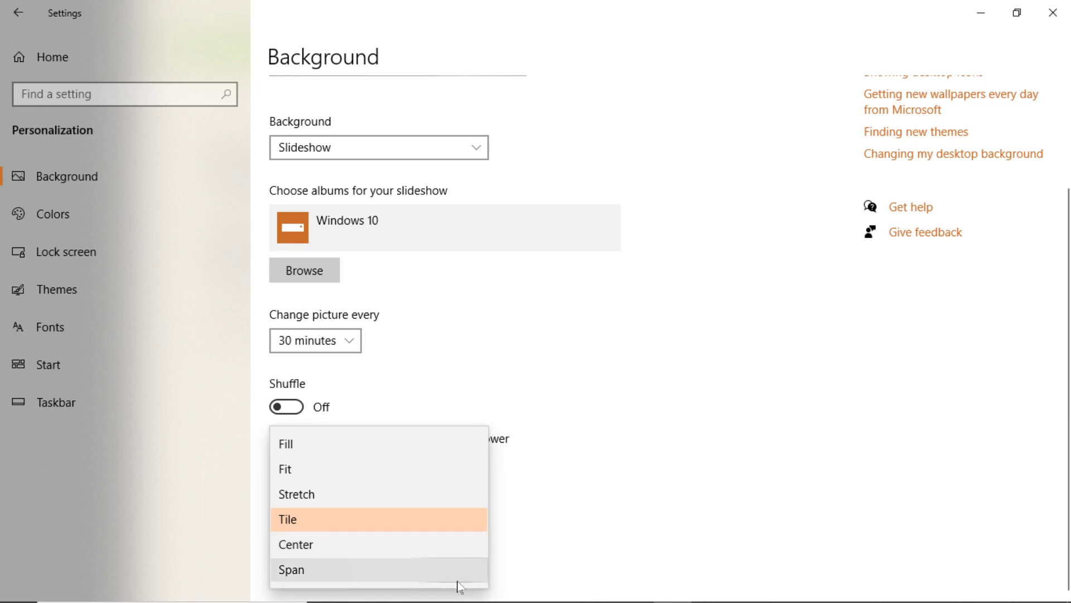
click(614, 536)
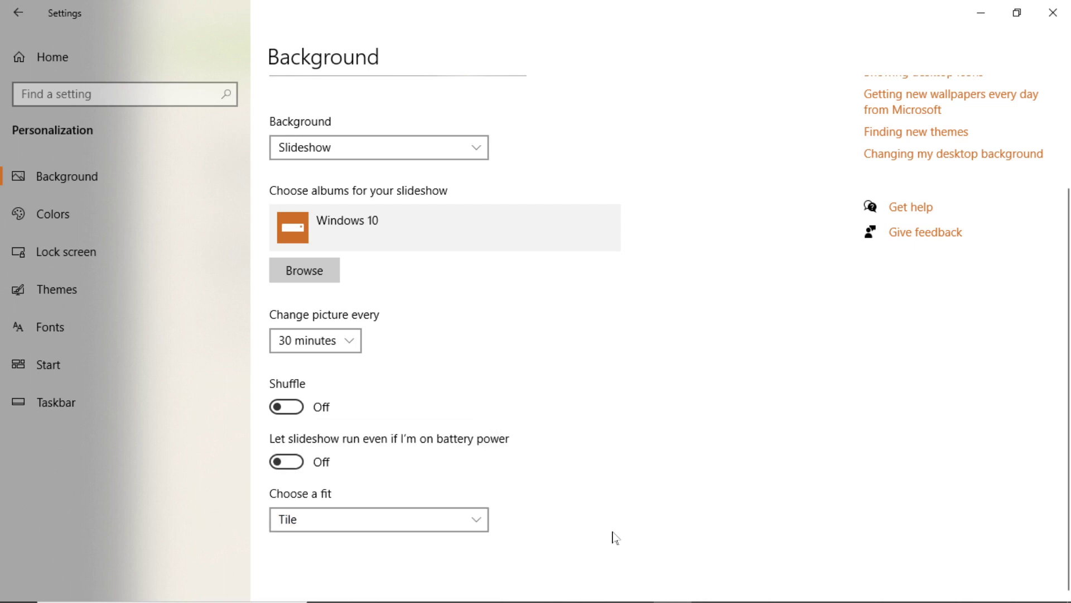
scroll(736, 365, up, 3)
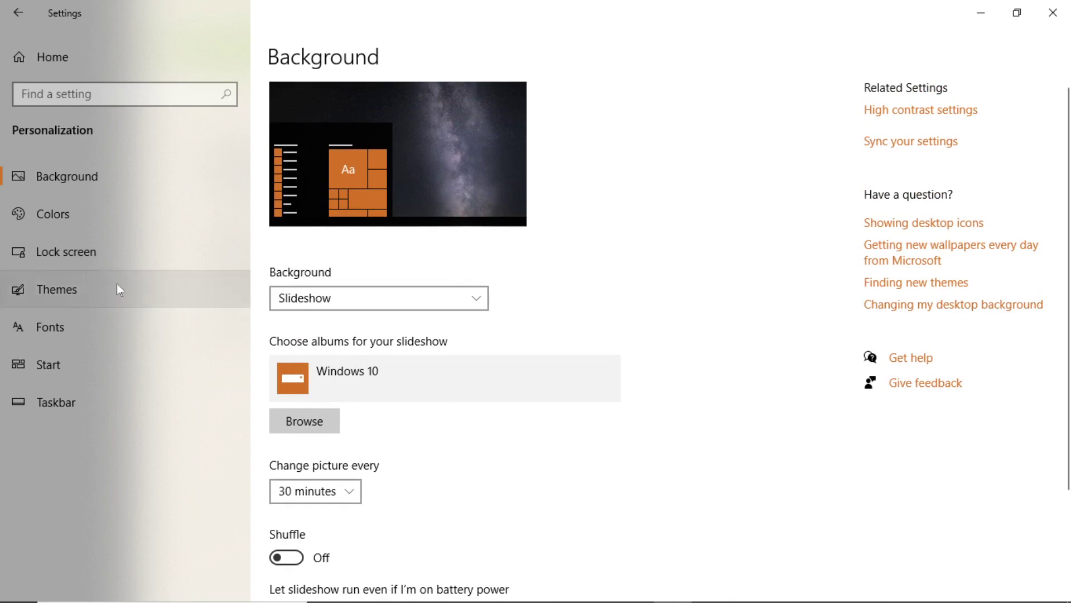
Step: Open the Colors personalization page and examine the available color mode choices
click(78, 220)
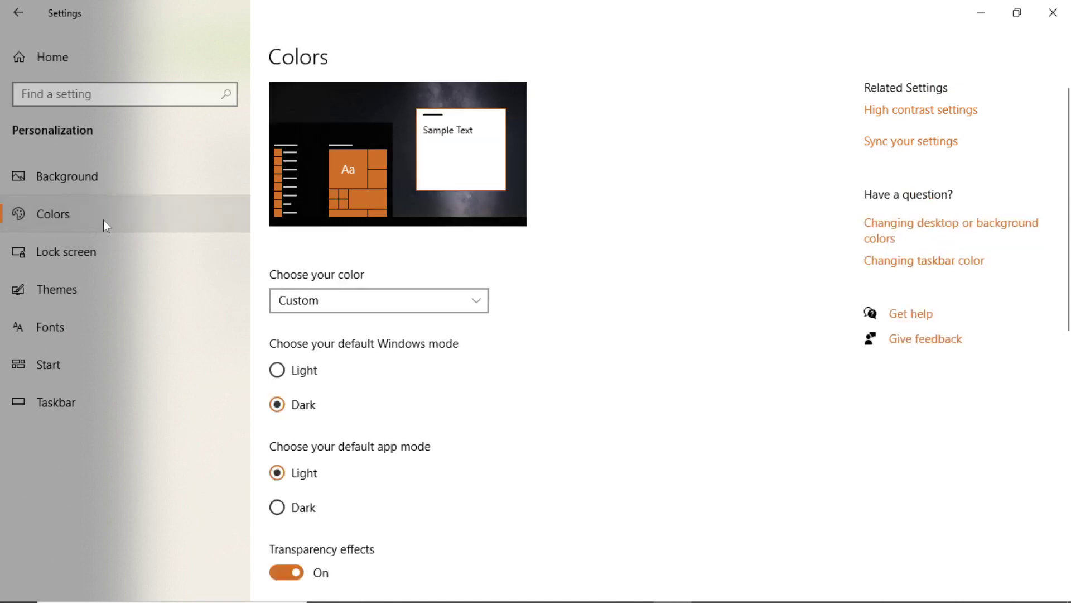
click(311, 301)
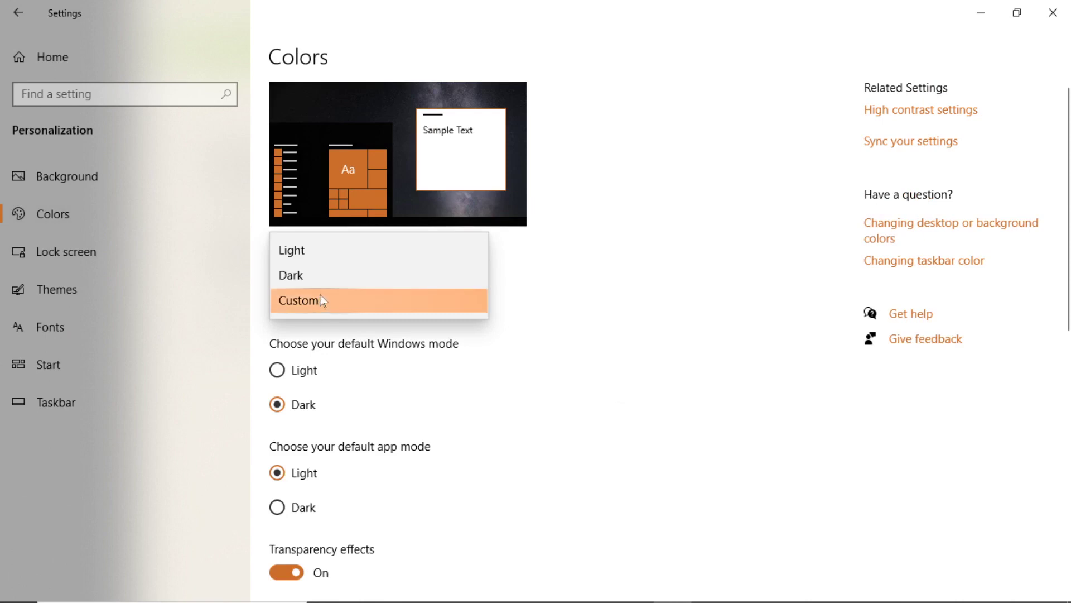
click(540, 390)
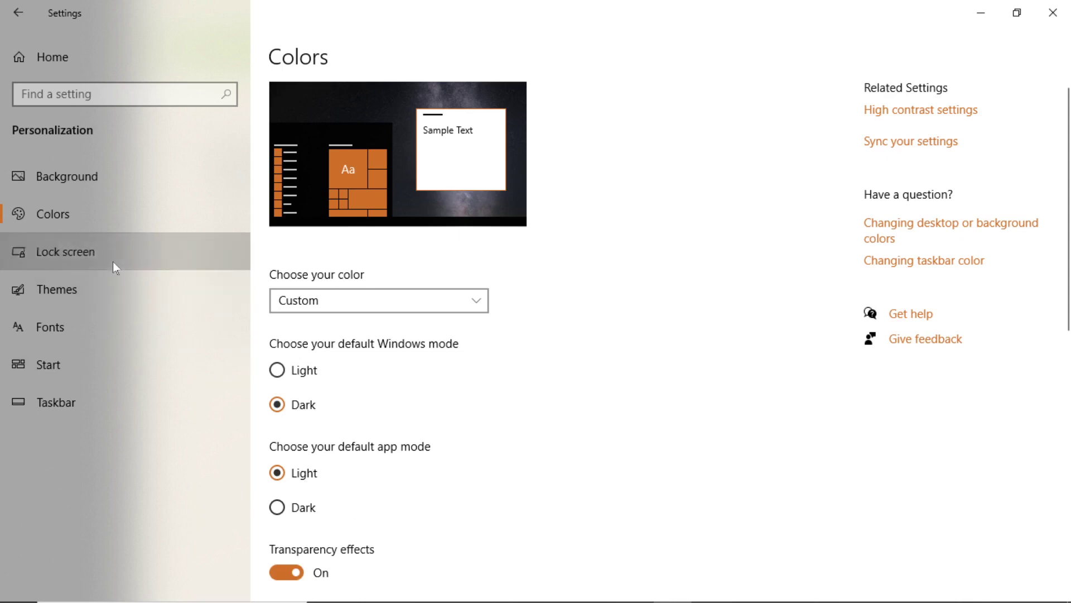
Step: View the Lock screen personalization page and the Themes page
click(172, 253)
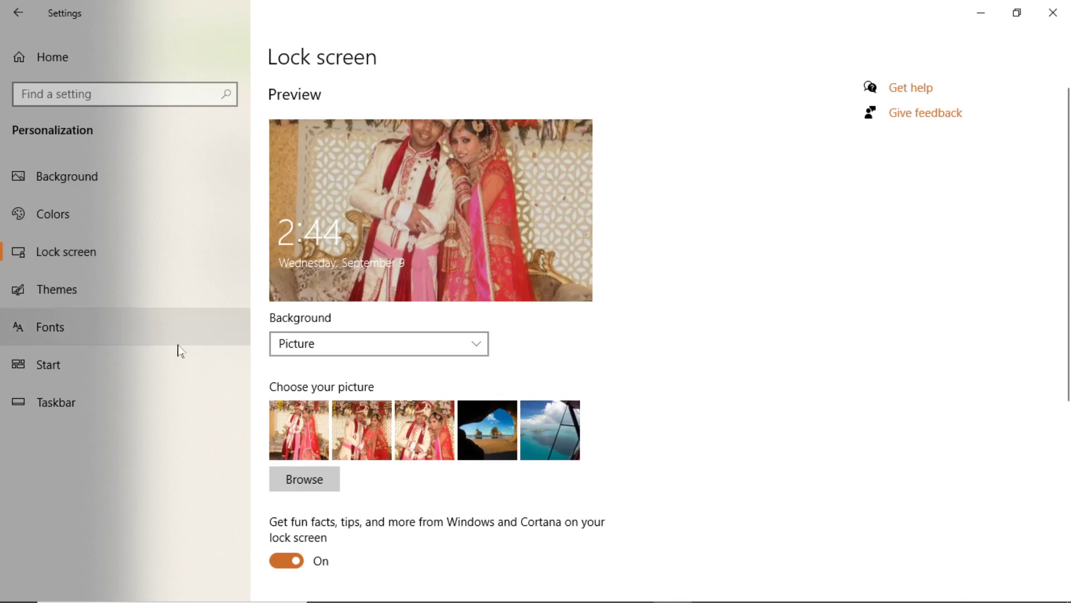
click(90, 285)
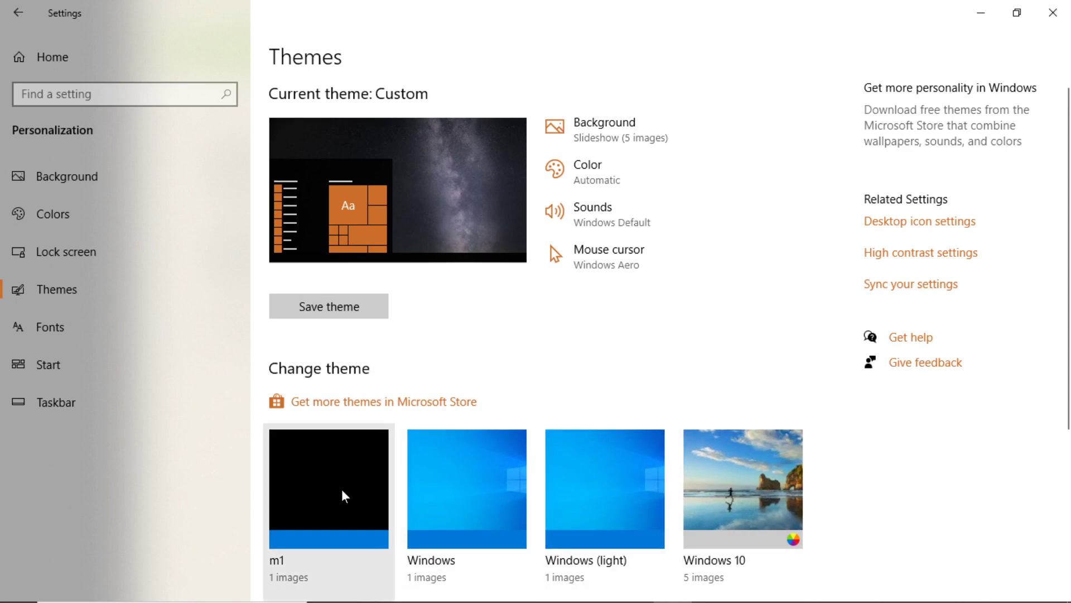
Step: Open the Fonts page, view the details of the AdLib WGL4 BT font, and return to the font list
click(90, 341)
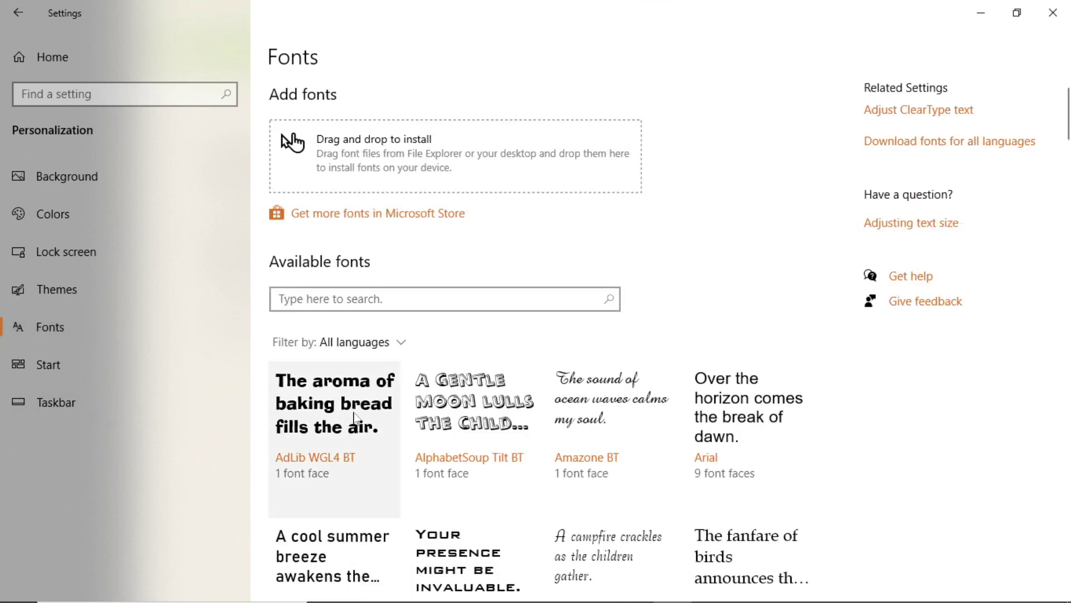
click(356, 417)
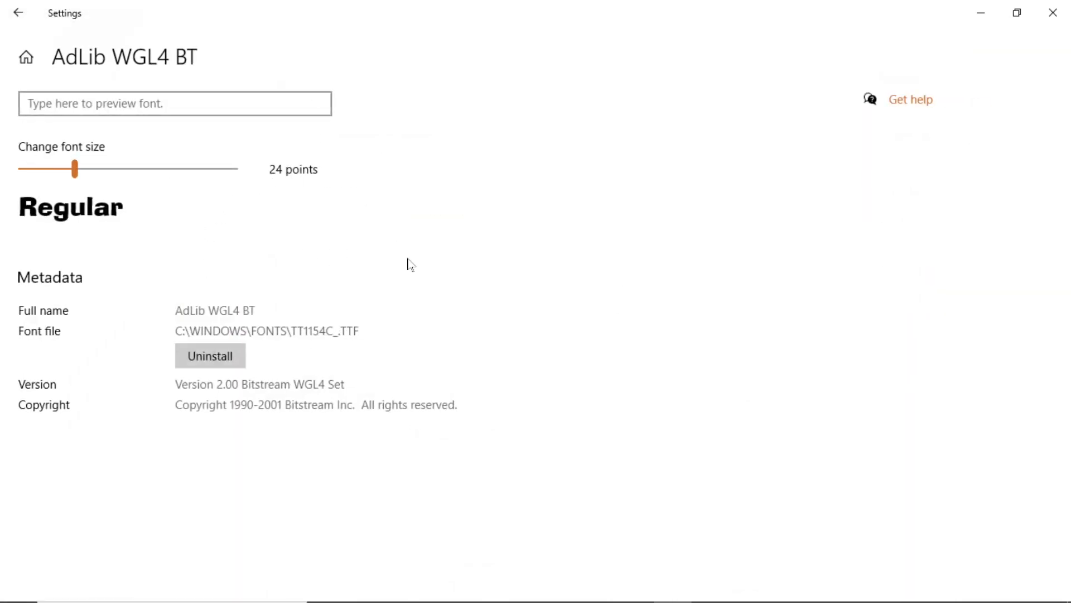
click(18, 13)
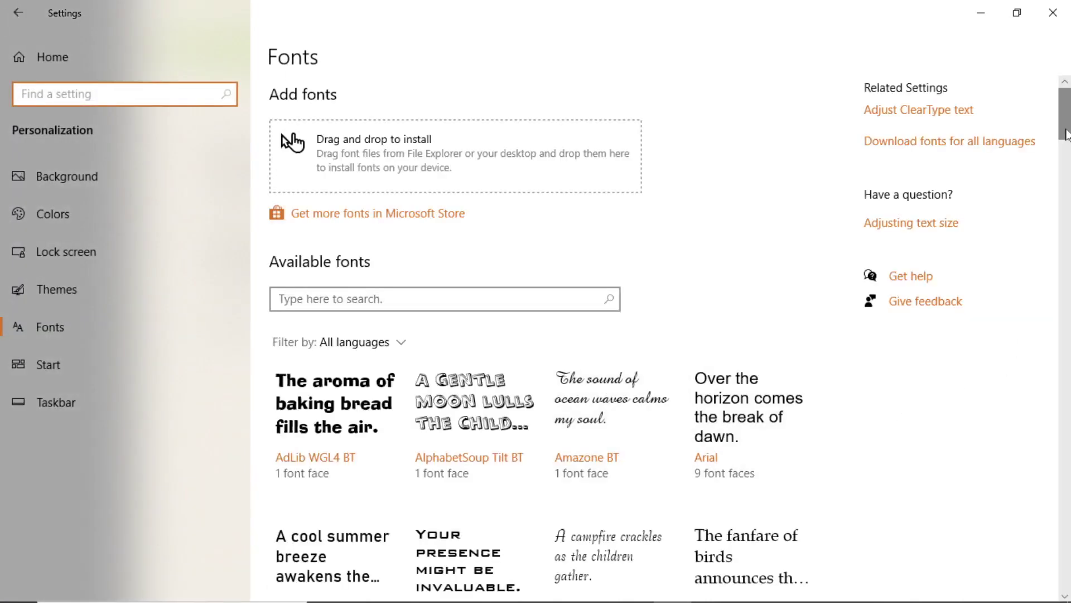
Step: View the personalization options for Start and for the Taskbar
click(120, 361)
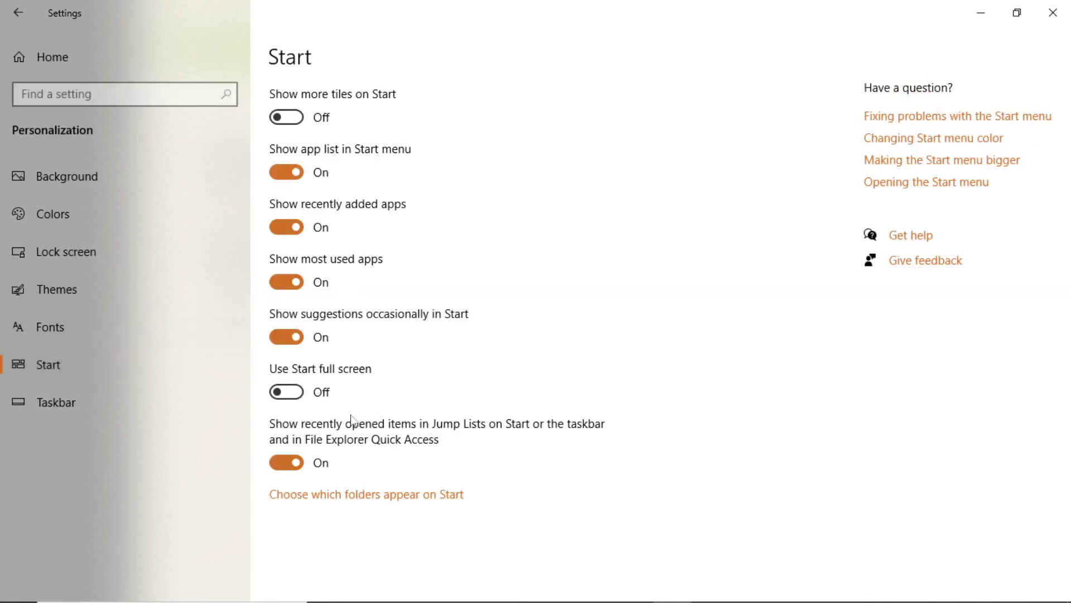
click(103, 406)
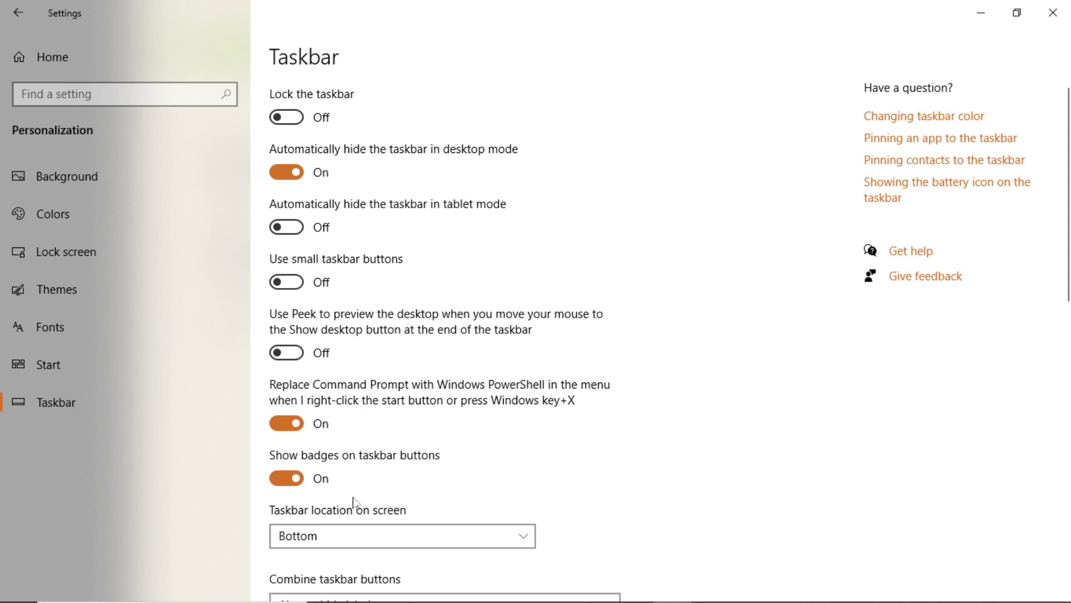
Step: Switch back to the PowerPoint slide show and advance to the "For Vision" slide
key(alt+Tab)
key(alt+Tab)
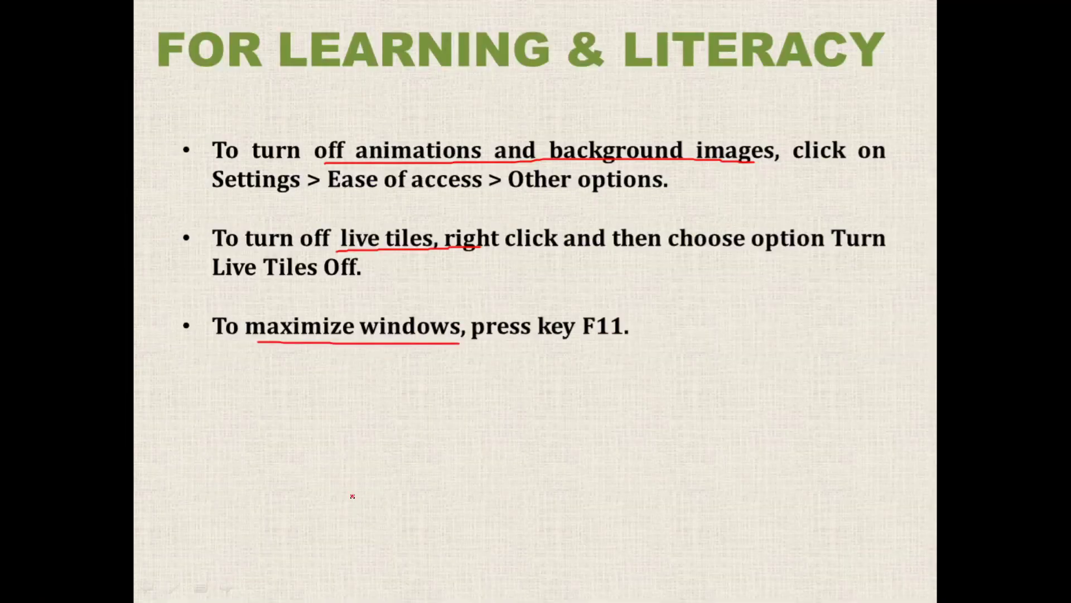
key(Right)
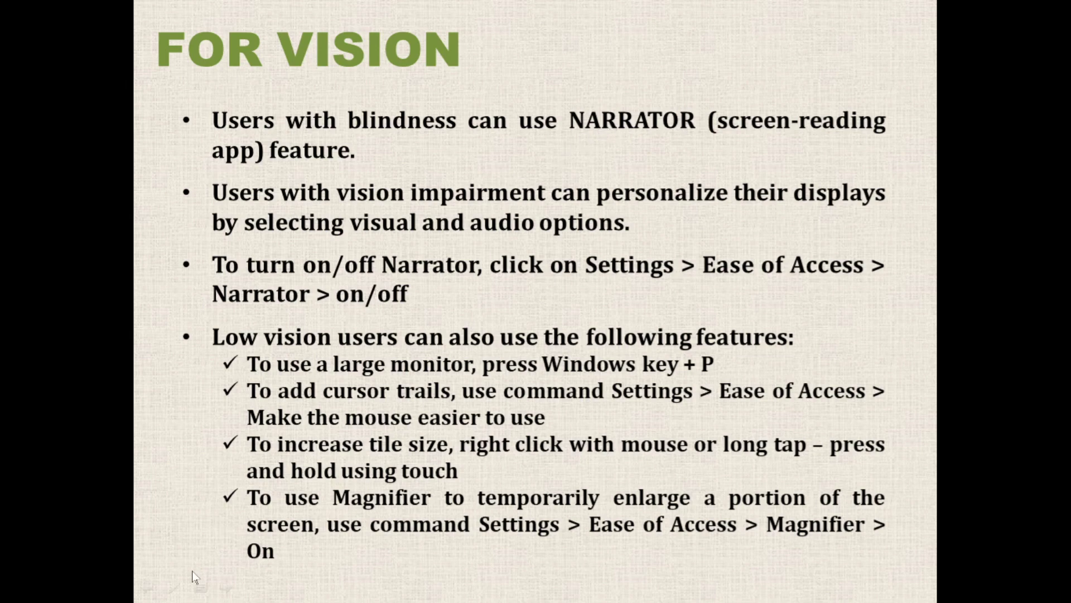
Step: Choose the slide show Pen and underline the word "NARRATOR" in the first bullet
click(173, 587)
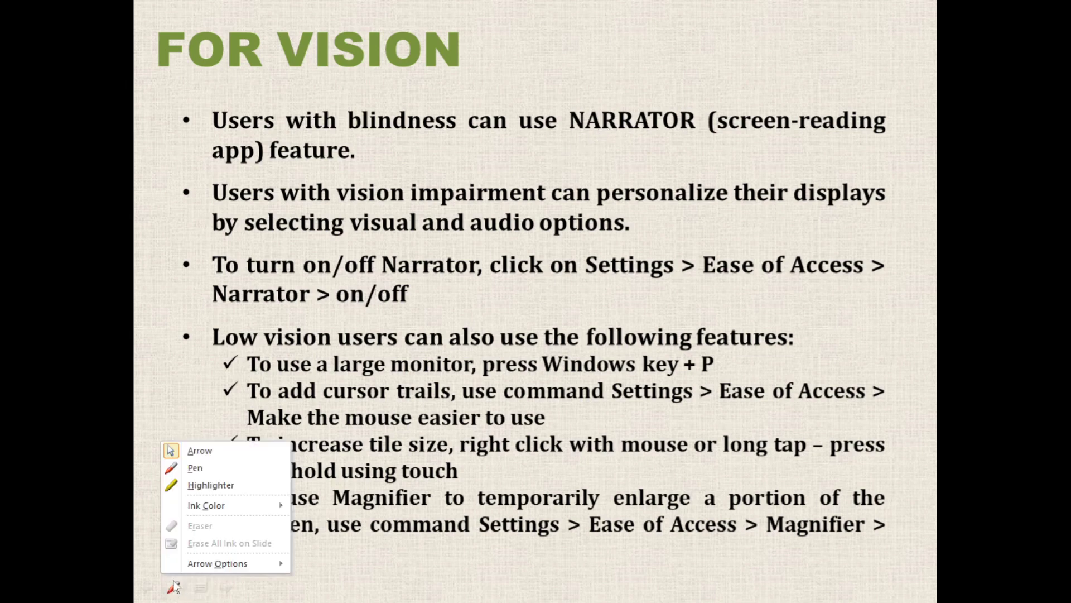
click(214, 468)
mouse_move(565, 133)
mouse_down()
mouse_move(687, 131)
mouse_move(556, 137)
mouse_move(689, 137)
mouse_up()
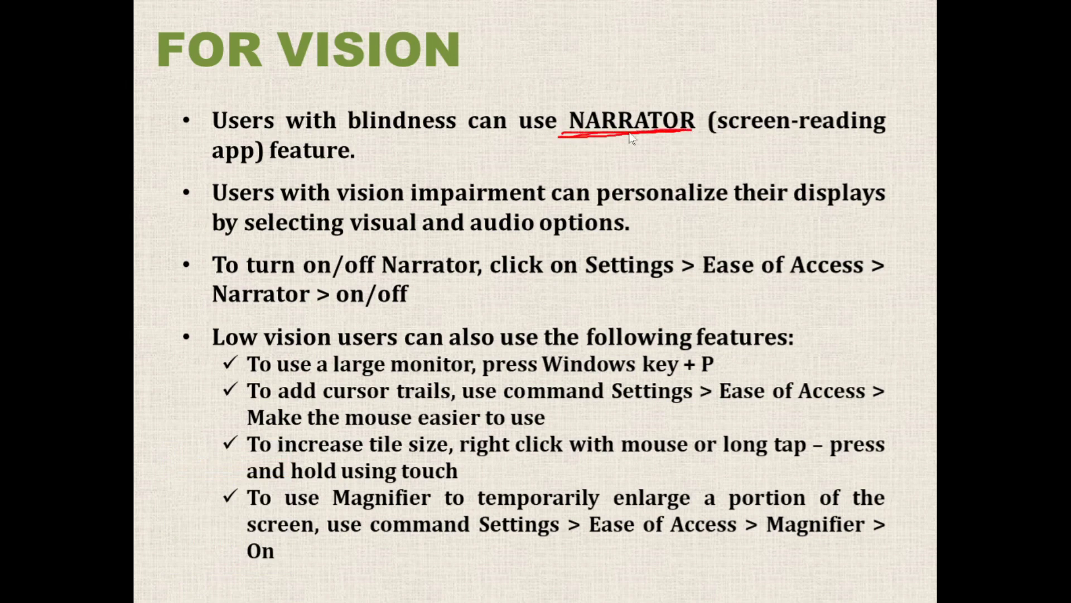
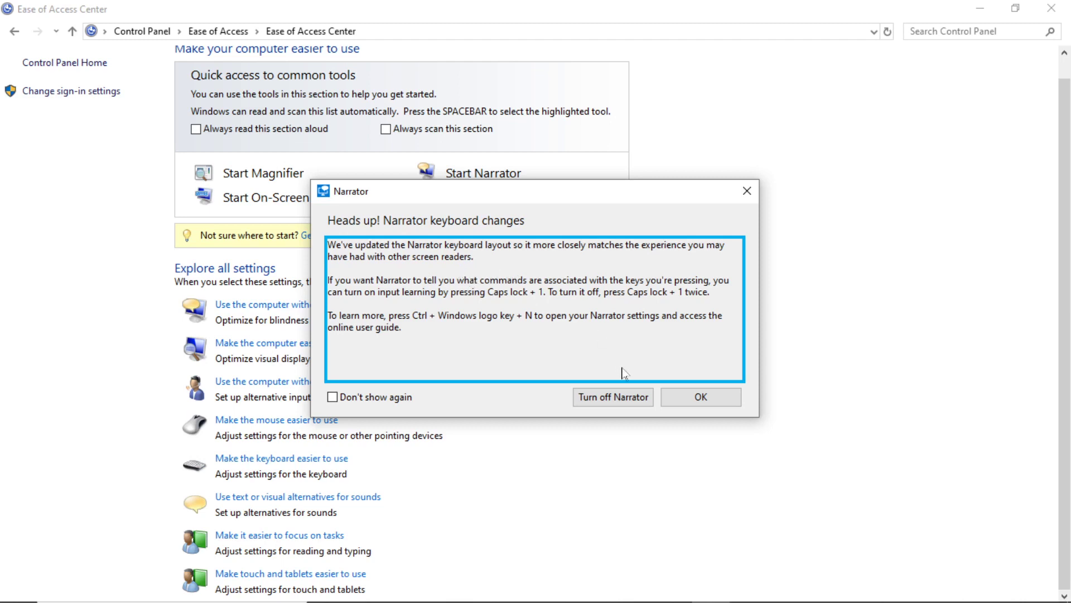
Step: Turn off Narrator from its keyboard changes dialog and switch back to the PowerPoint slide show
click(613, 398)
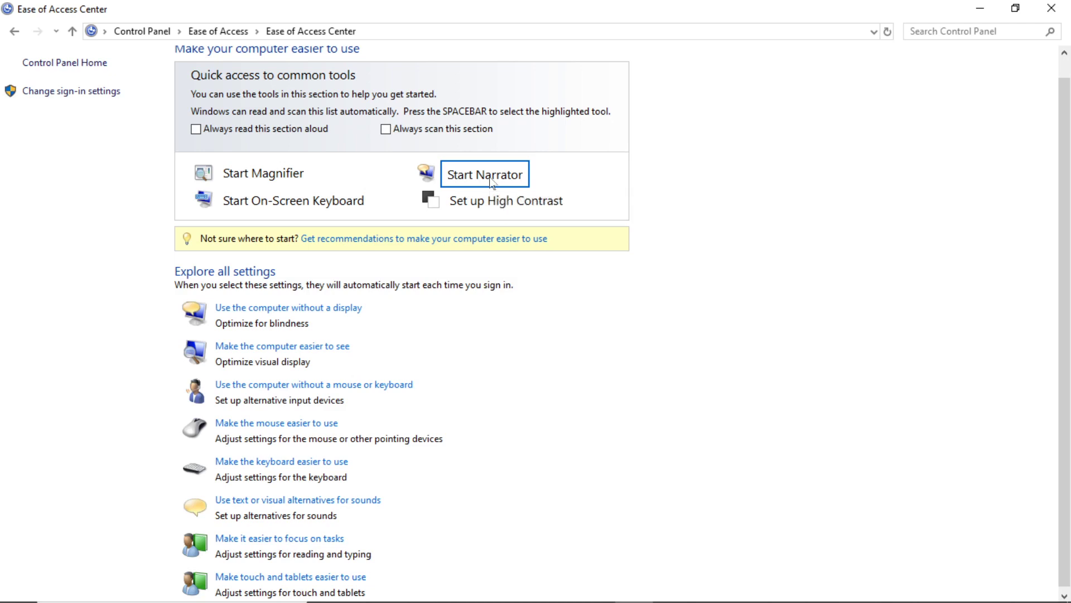
key(alt+Tab)
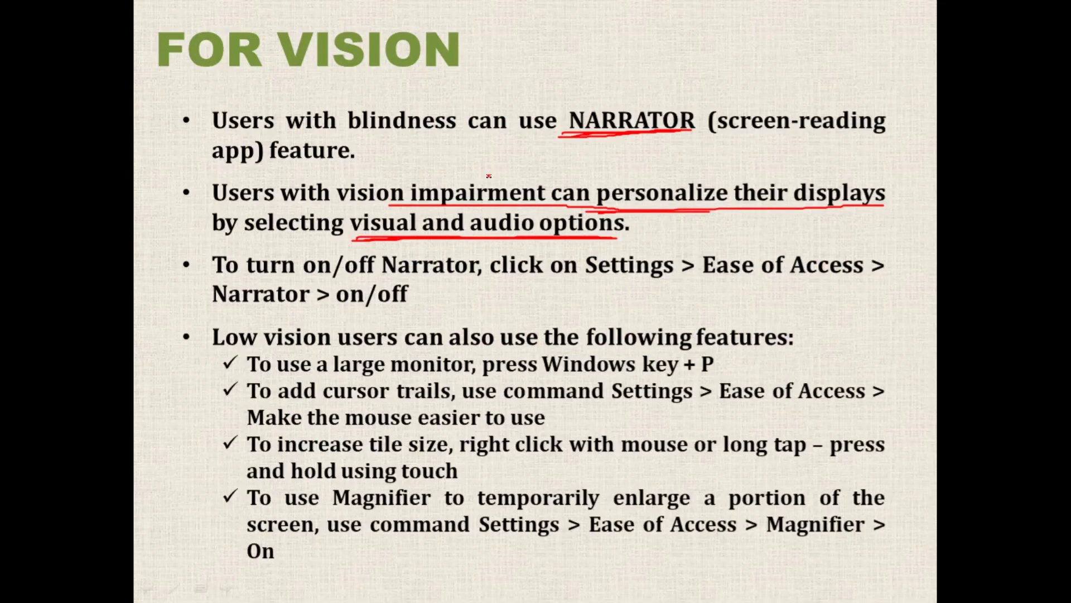
Step: Underline "Low vision users" and "large monitor" on the slide with the pen
mouse_move(215, 351)
mouse_down()
mouse_move(418, 339)
mouse_move(226, 352)
mouse_move(332, 349)
mouse_up()
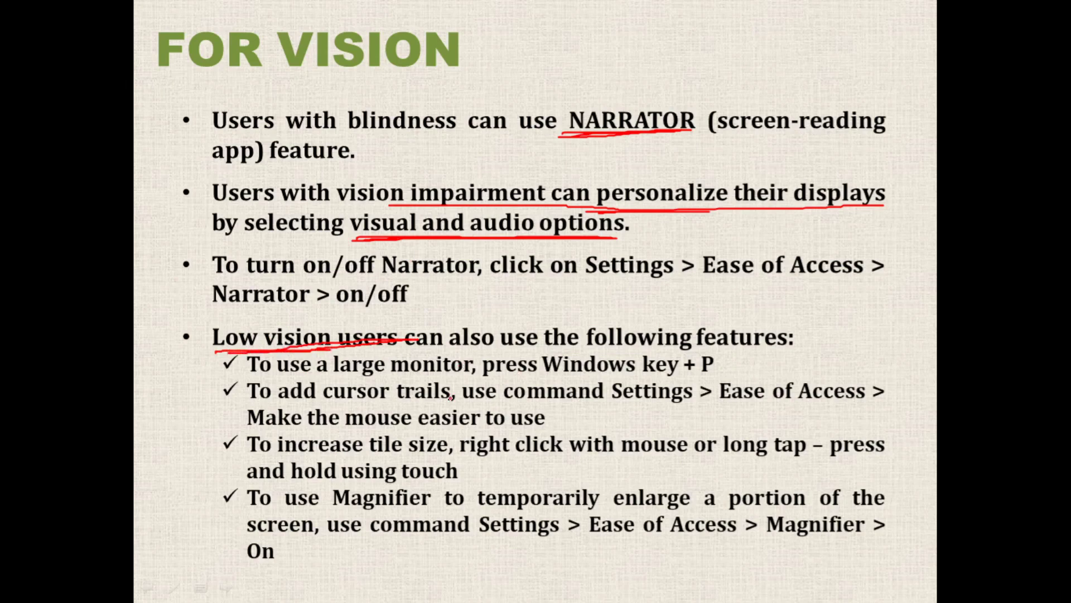
drag(327, 376, 453, 378)
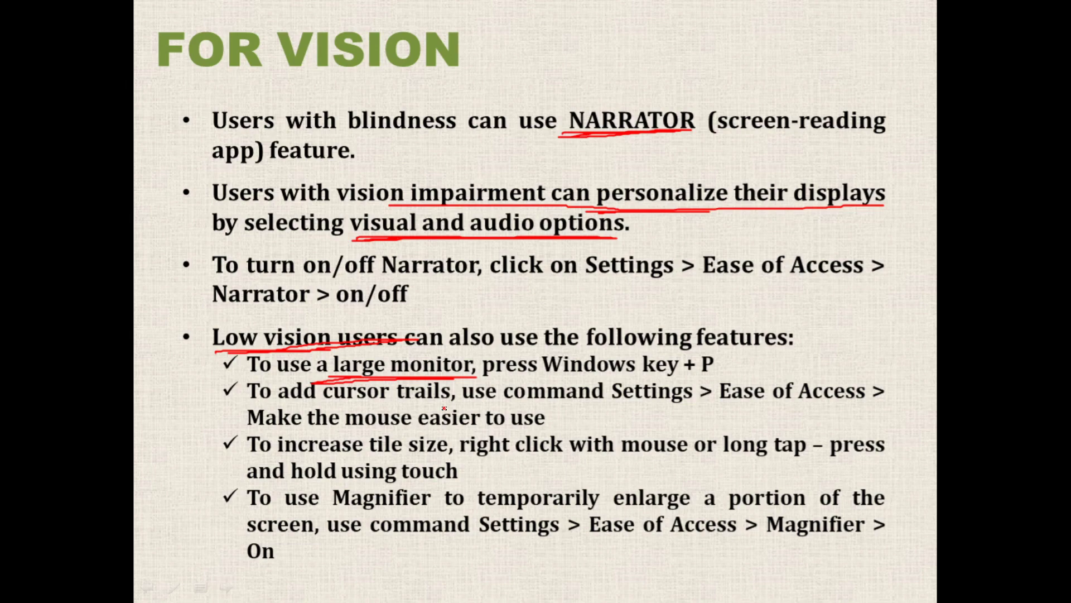
Step: Switch to the Ease of Access Center and open the "Make the mouse easier to use" settings
key(alt+Tab)
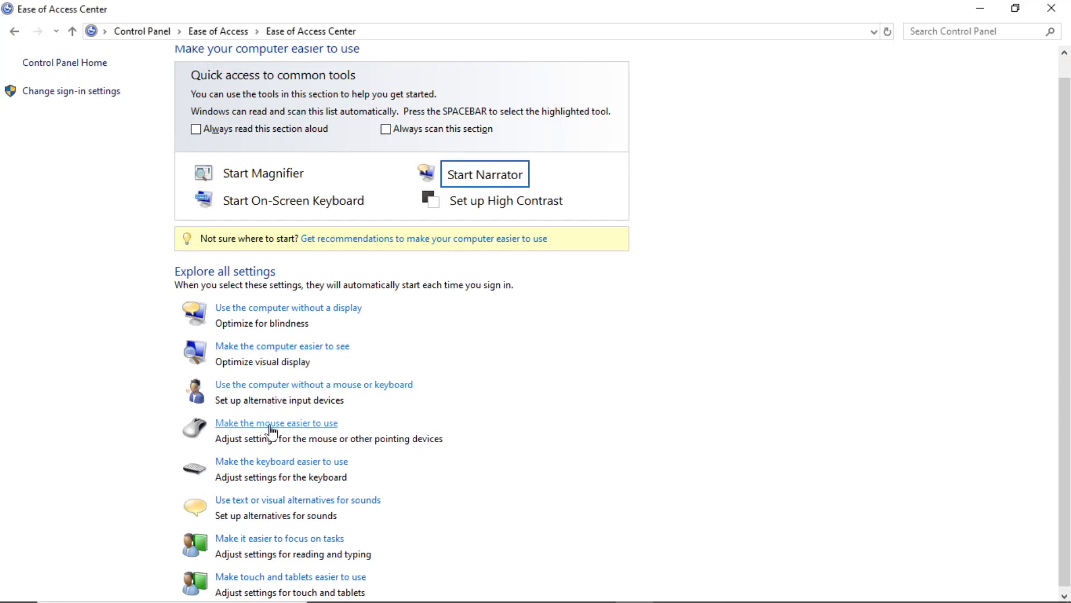
click(272, 425)
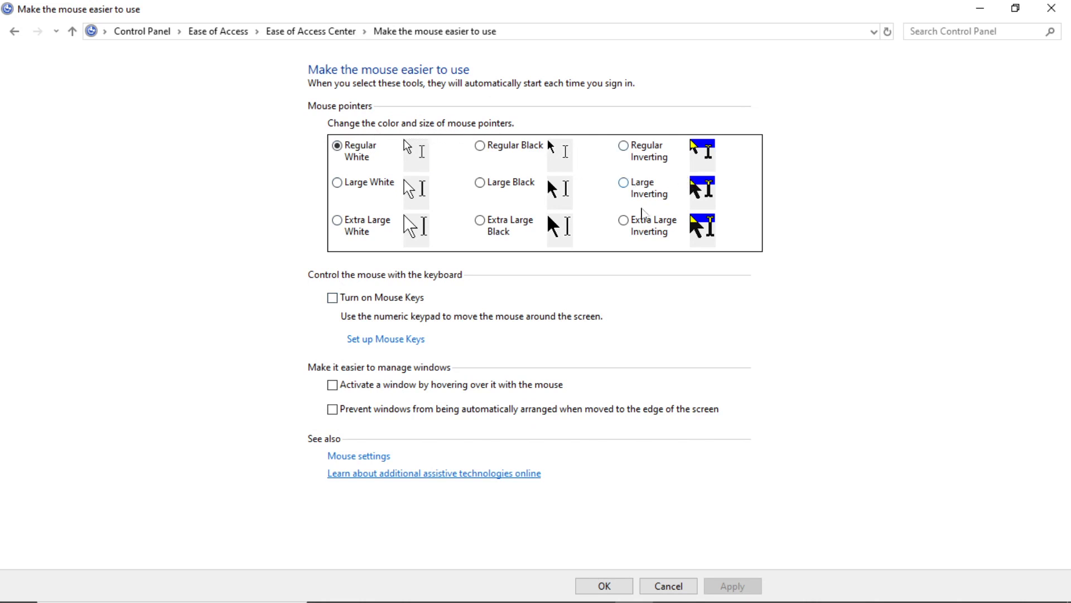
Step: Try the Extra Large, Large and Regular Inverting and the Regular and Large Black pointer schemes, and return to Regular White
click(623, 221)
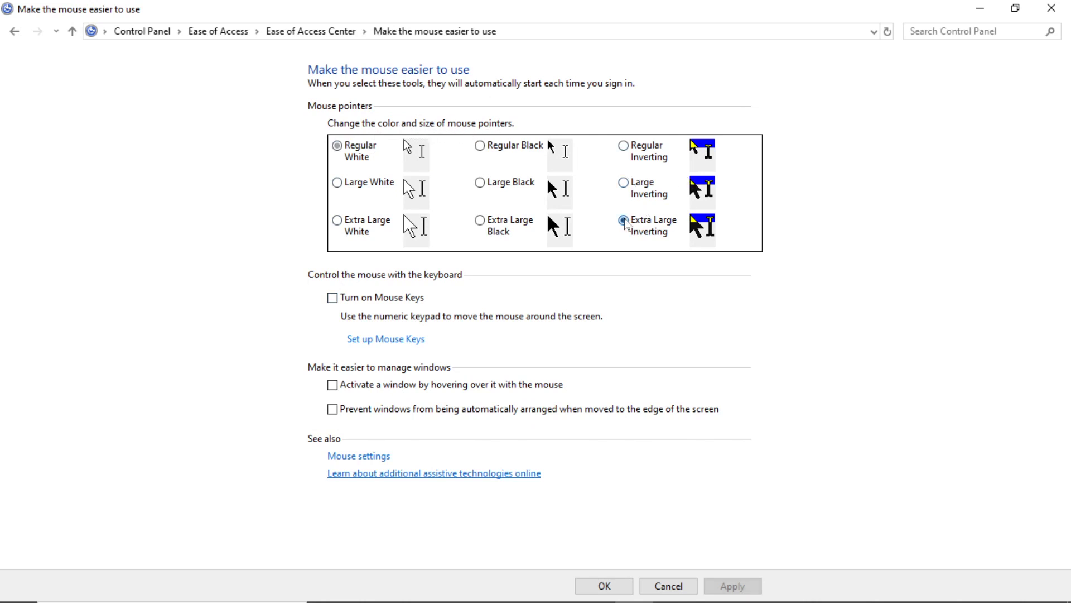
click(624, 183)
click(625, 147)
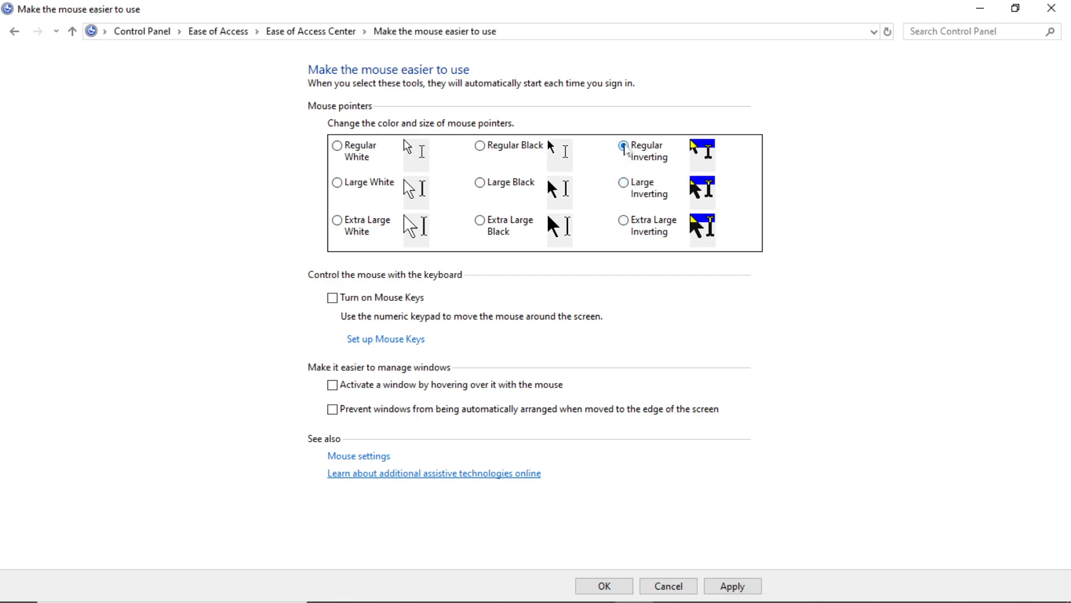
click(480, 146)
click(480, 184)
click(334, 304)
click(340, 148)
Step: Examine the Mouse Keys setup options and return to the Ease of Access Center main page
click(398, 340)
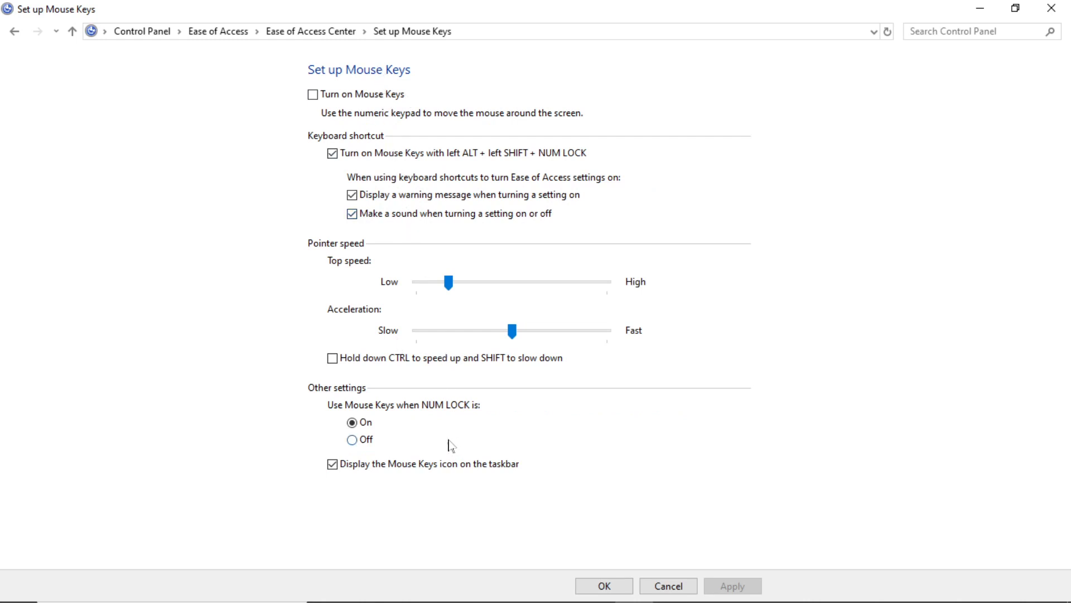
click(15, 33)
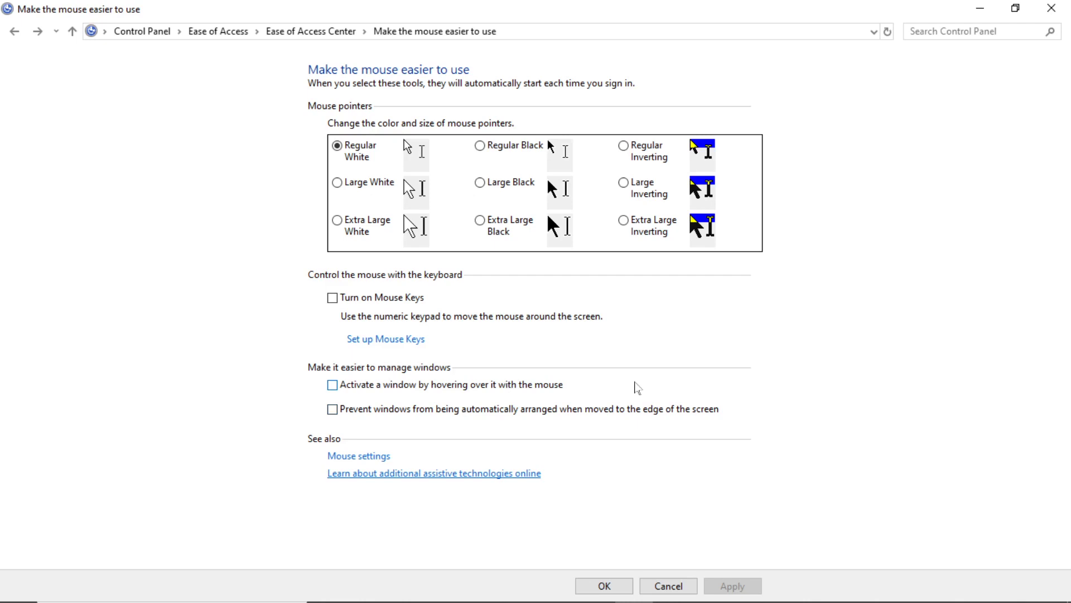
click(15, 32)
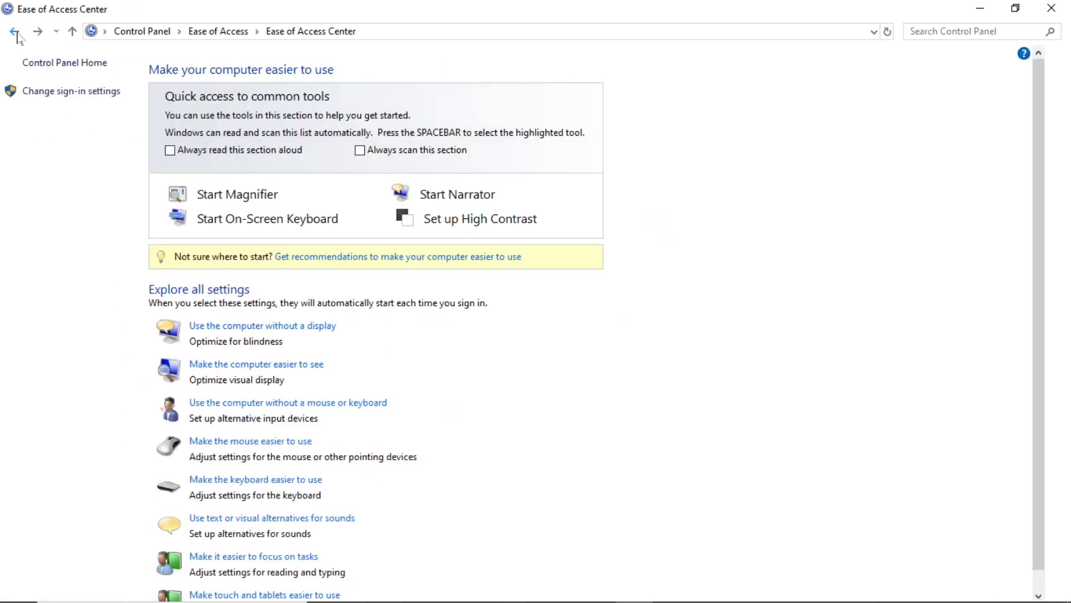
Step: Switch from the Ease of Access Center to the PowerPoint slide show on the "FOR VISION" slide
key(alt+Tab)
key(alt+Tab)
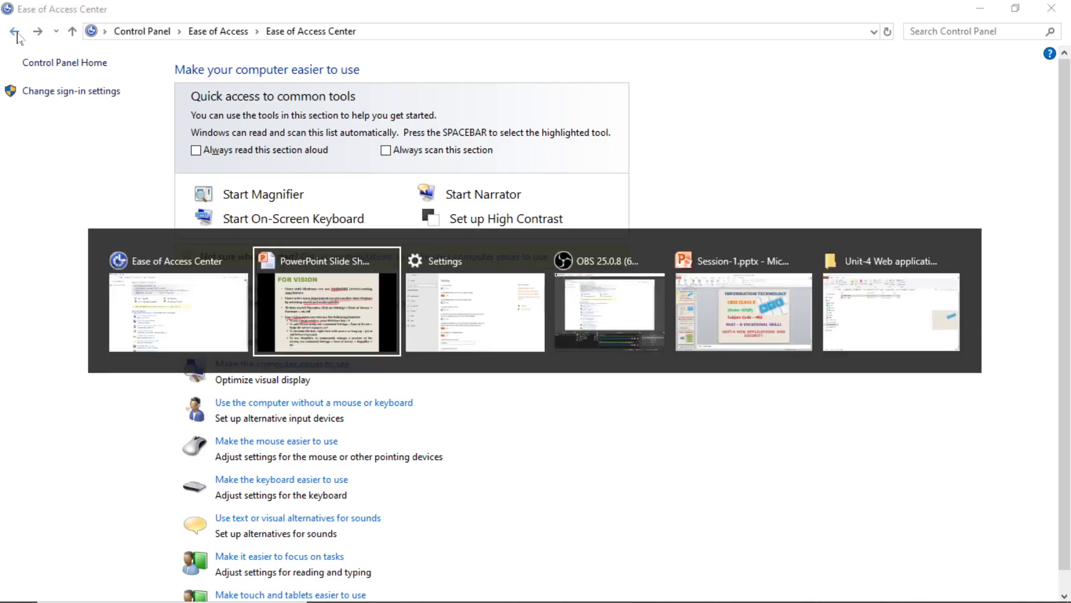
key(alt+Tab)
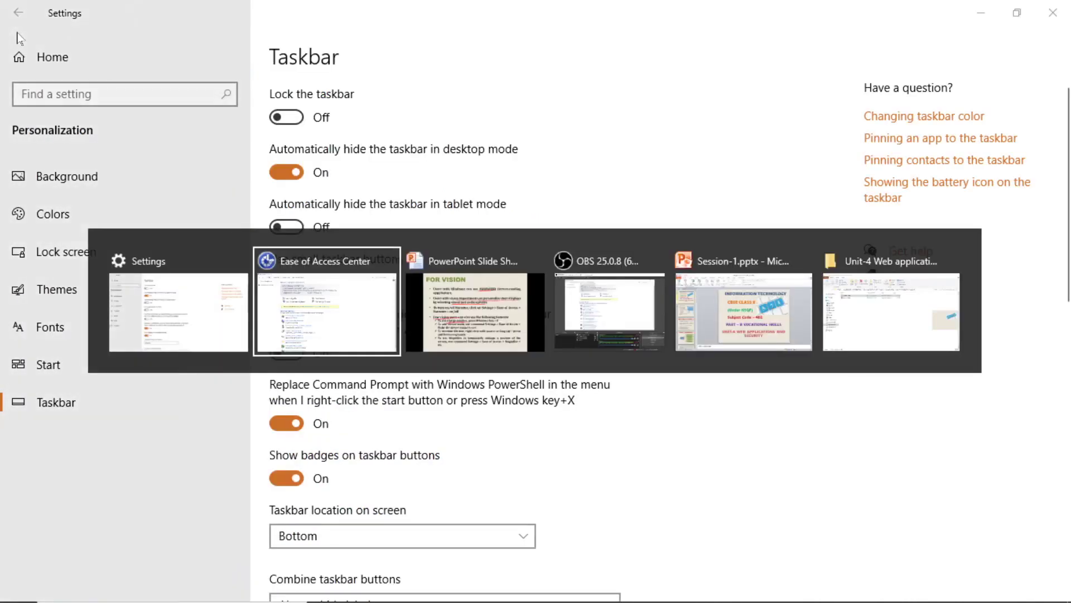
key(alt+Tab)
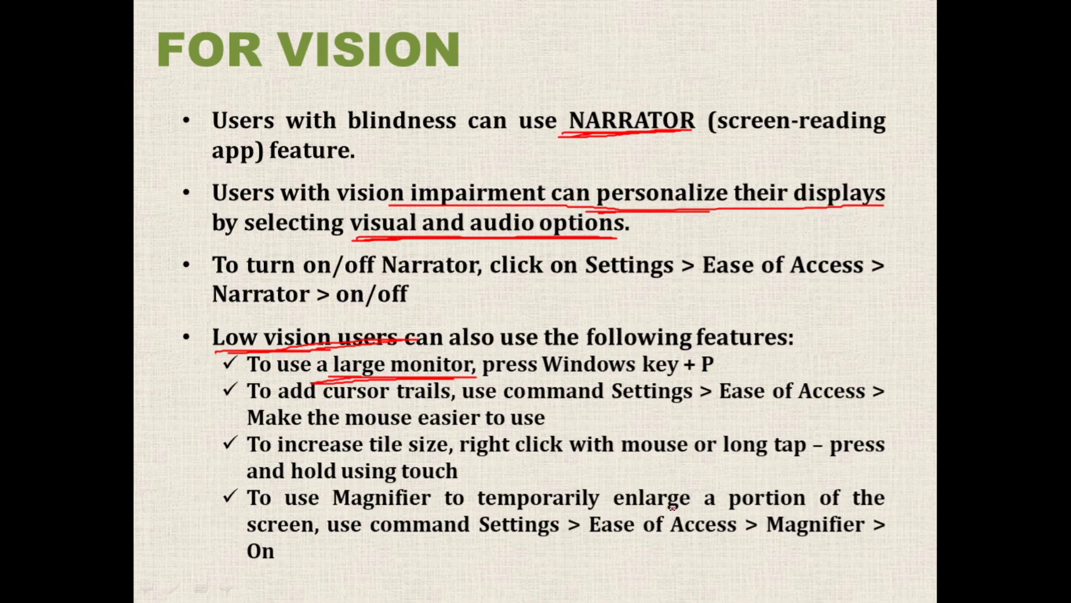
Step: Switch to the Ease of Access Center, start Magnifier, and zoom in to 250% and back out to 100%
key(alt+Tab)
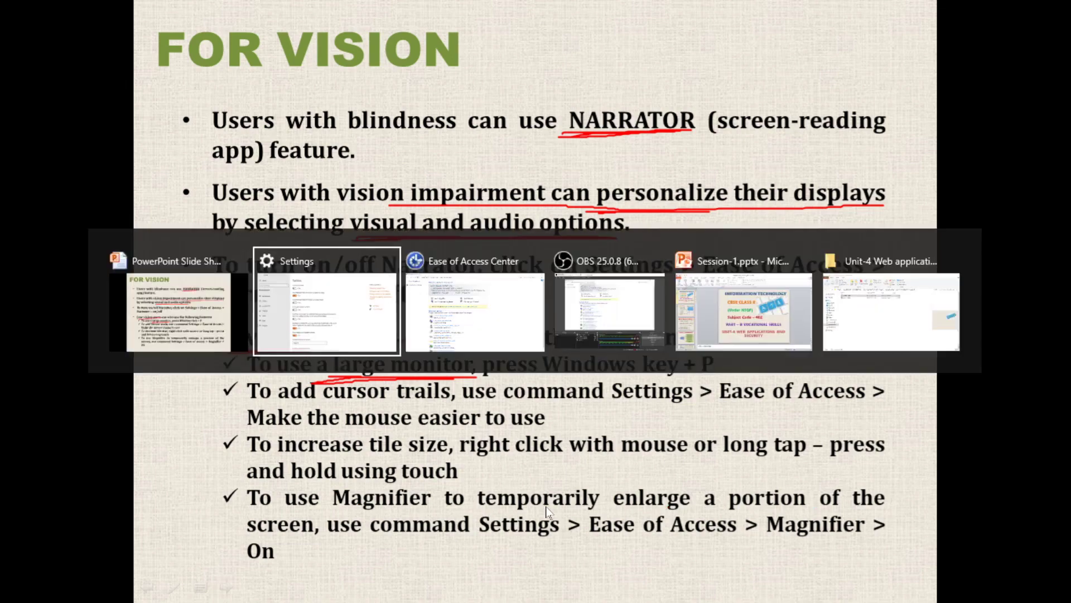
key(alt+Tab)
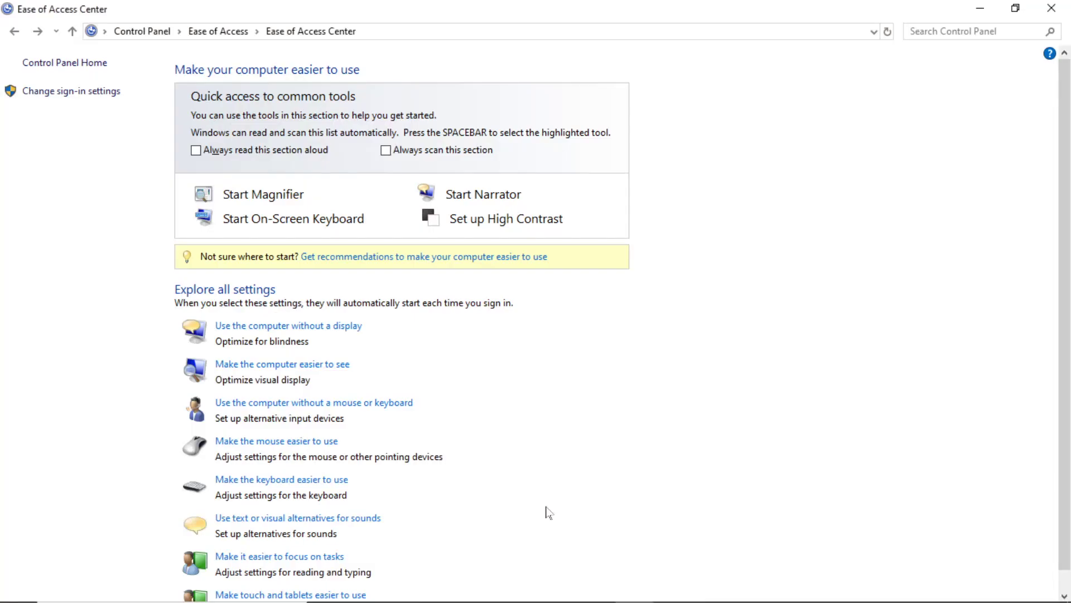
click(274, 204)
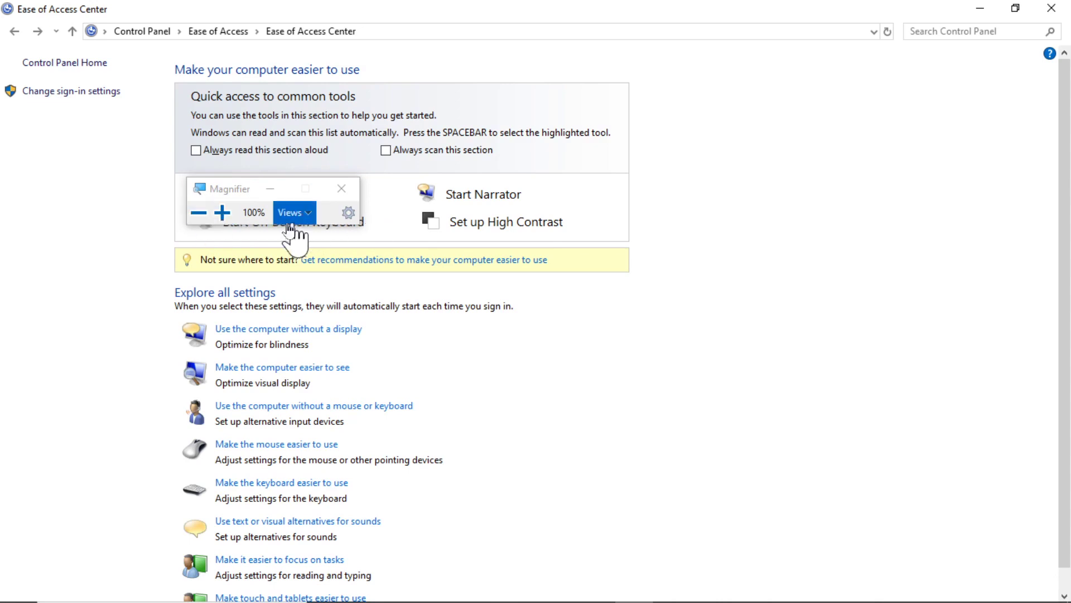
click(222, 211)
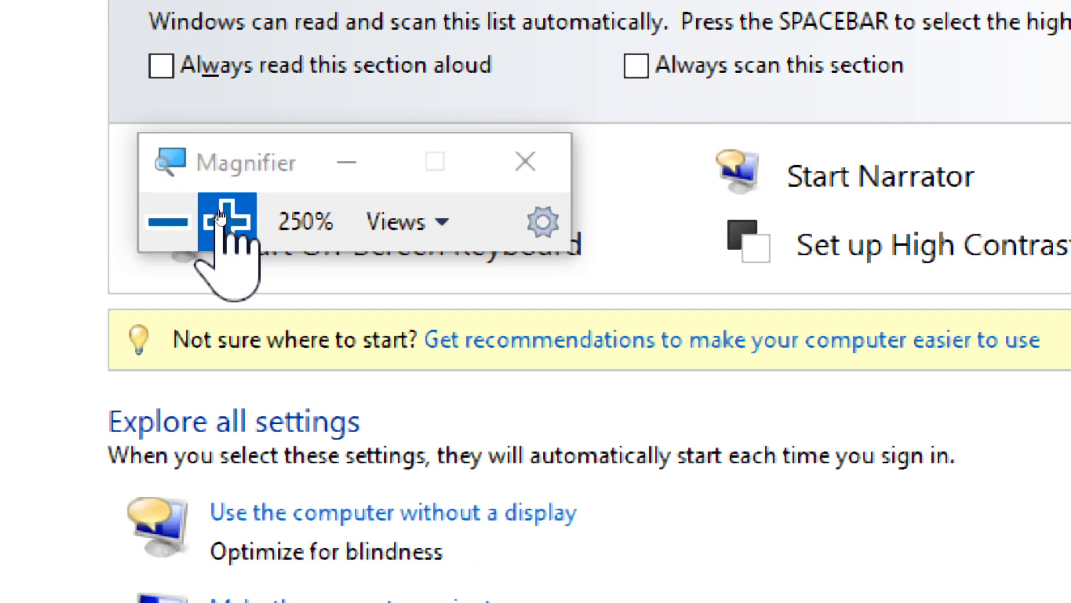
click(164, 222)
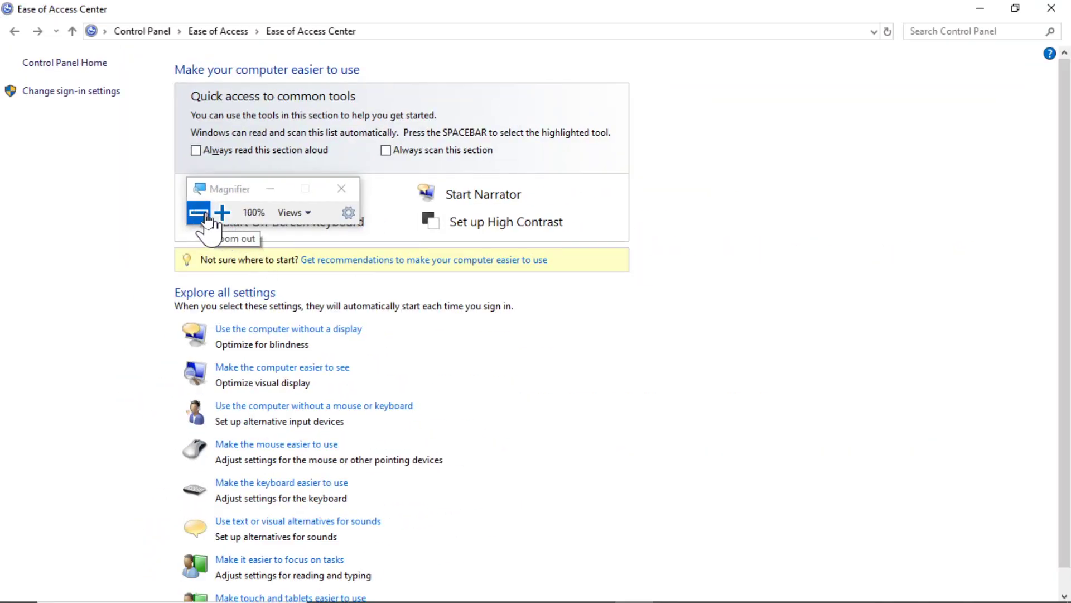
Step: Look at Magnifier's Full screen, Lens and Docked view options and close Magnifier
click(310, 217)
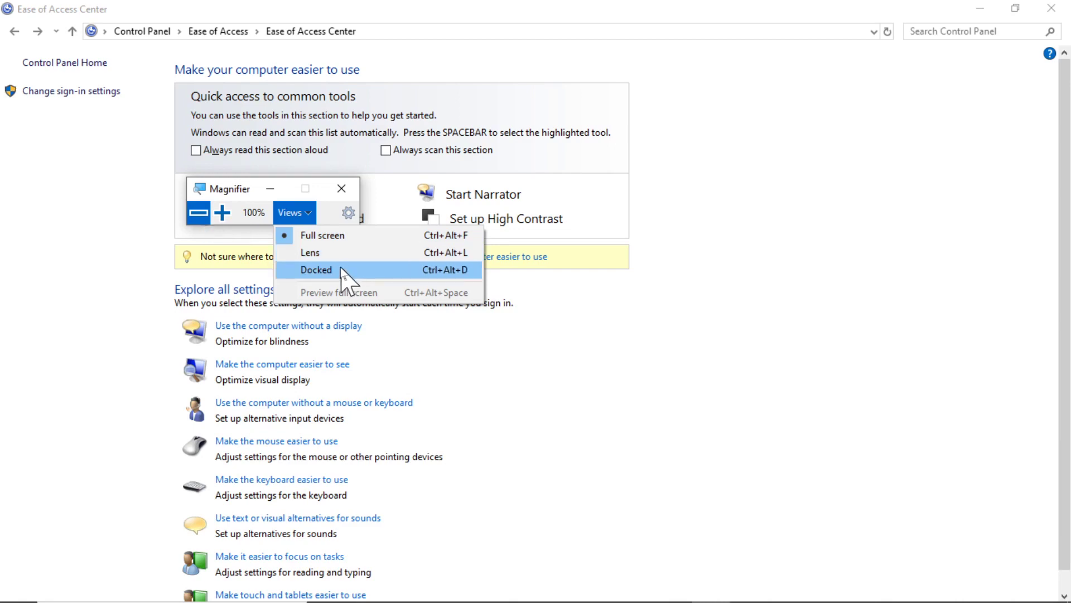
click(690, 371)
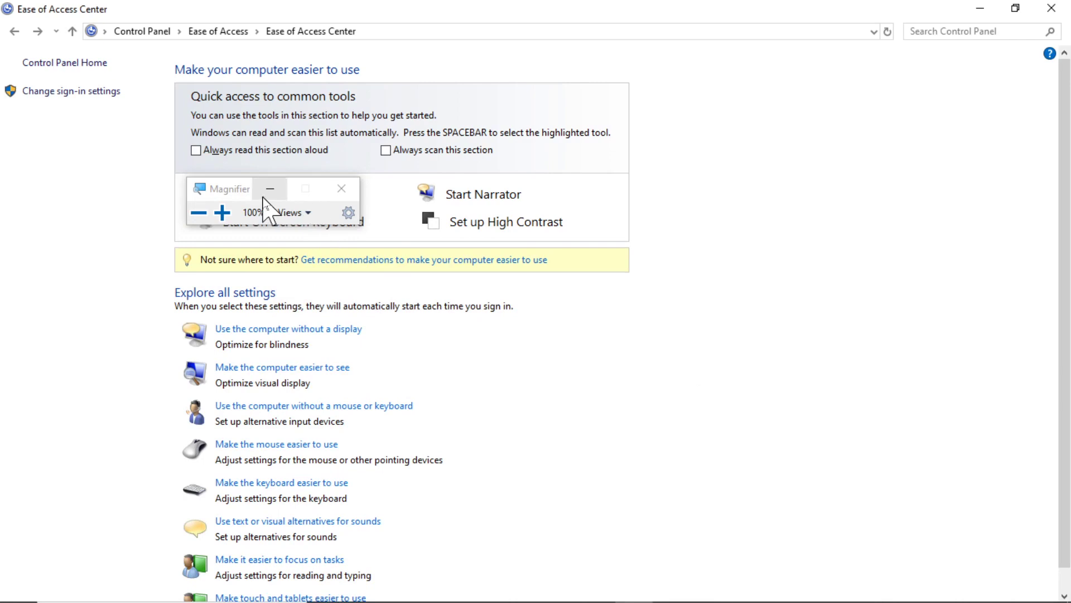
click(347, 190)
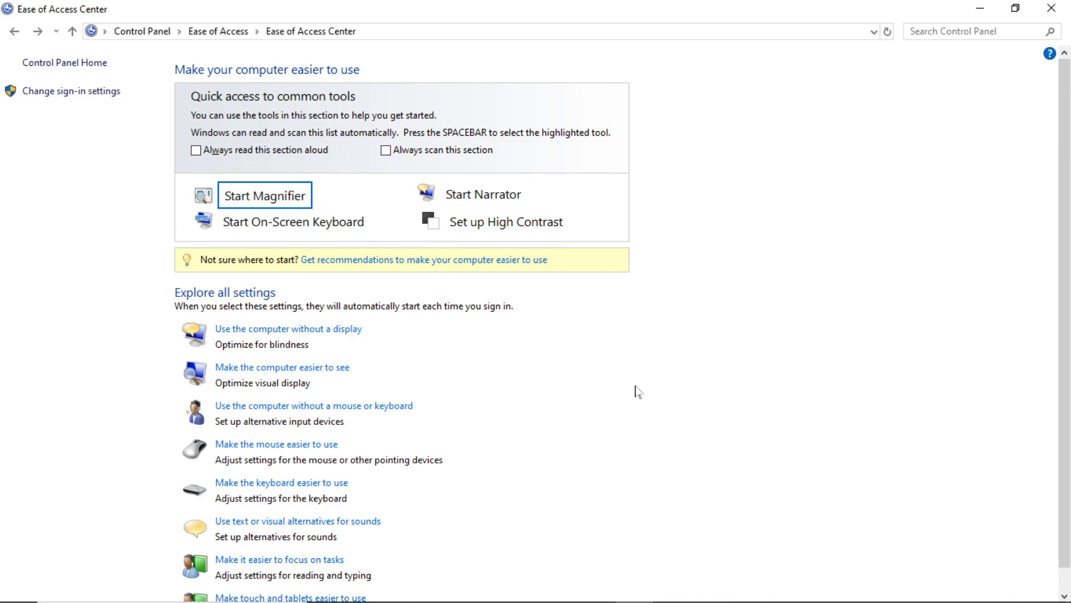
Step: Switch back to the PowerPoint slide show and advance to the "HIGH CONTRAST" and "CURSOR OPTIONS" slide
key(alt+Tab)
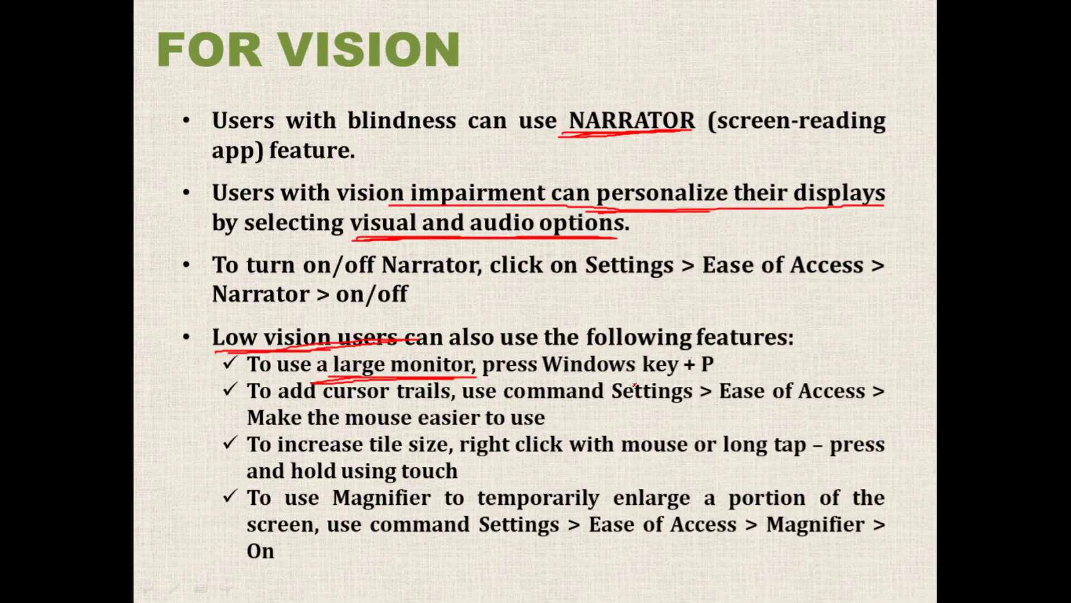
key(Right)
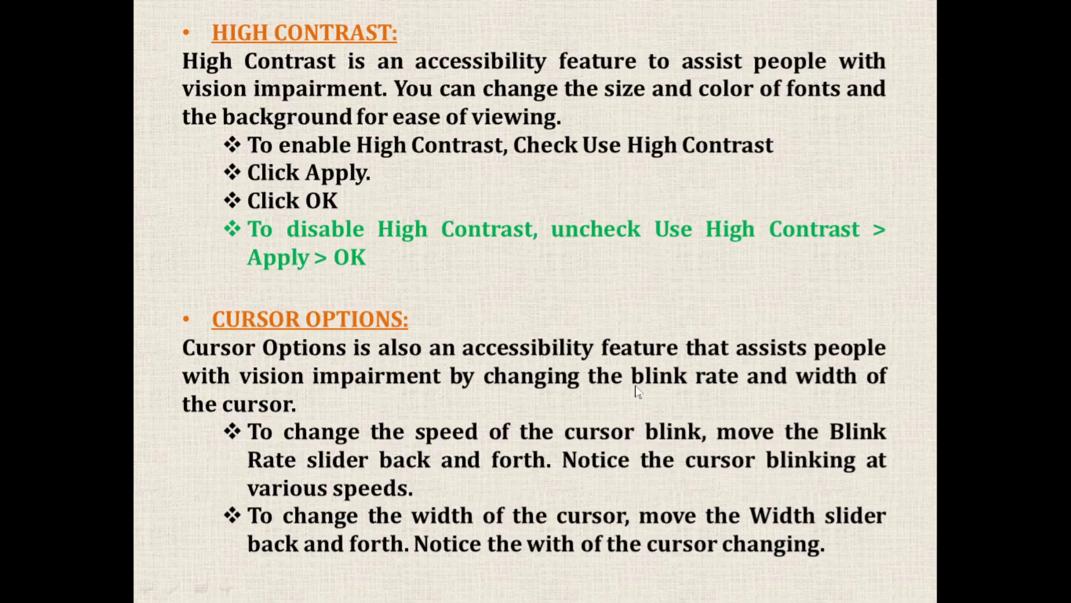
key(Left)
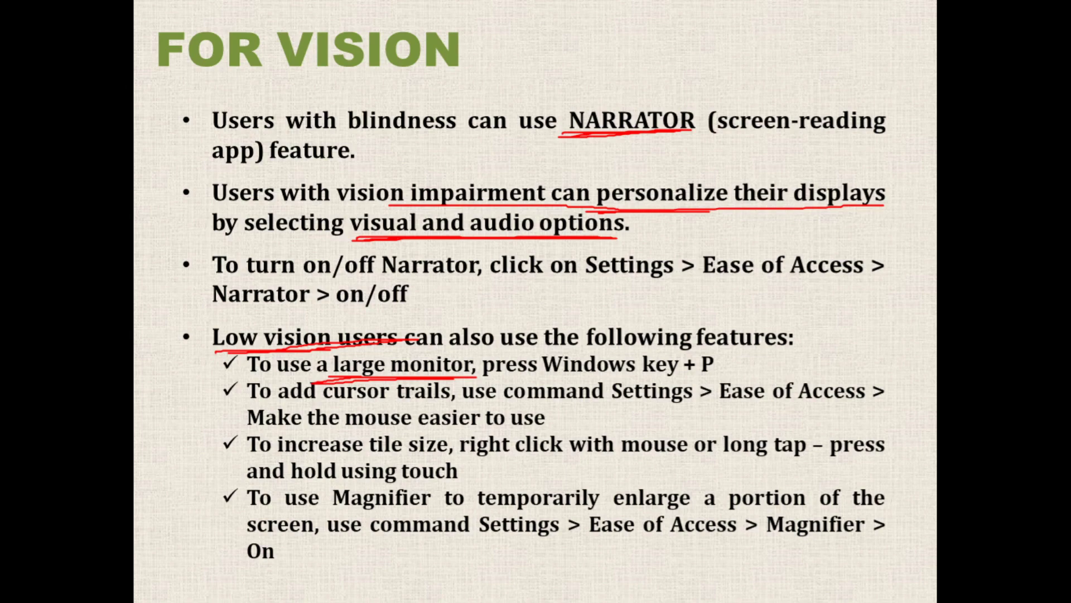
key(Right)
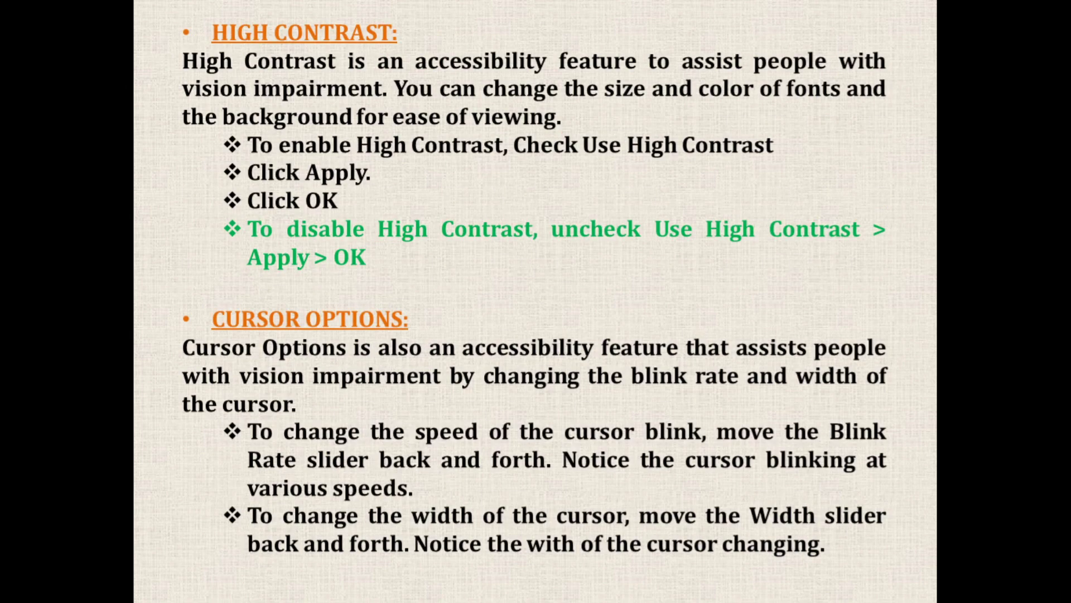
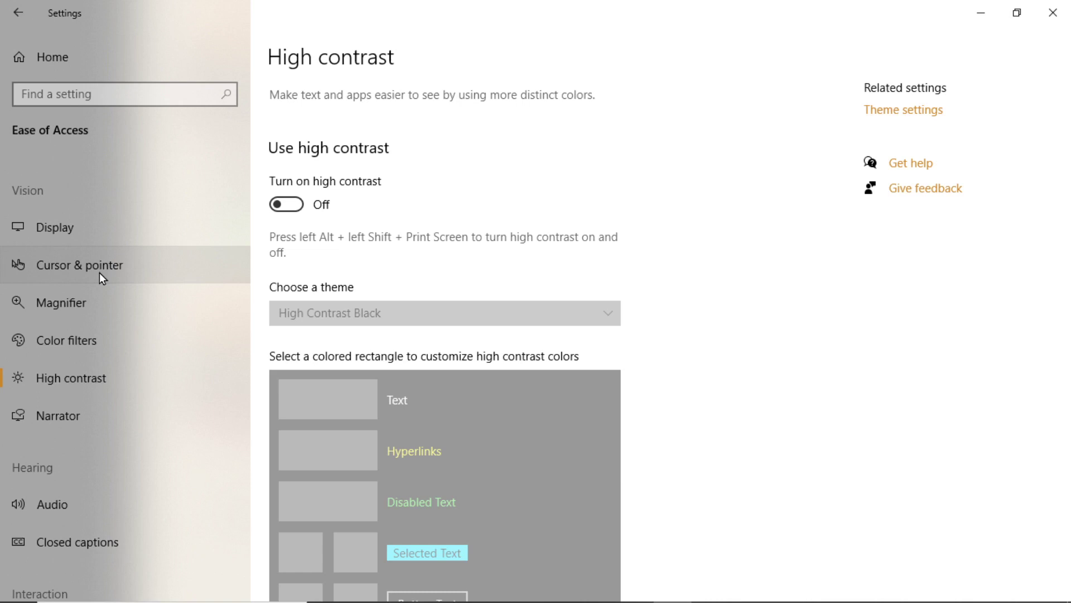
Step: Open the Cursor & pointer settings, try the pointer size and color options, and choose the suggested pink as custom pointer color
click(101, 274)
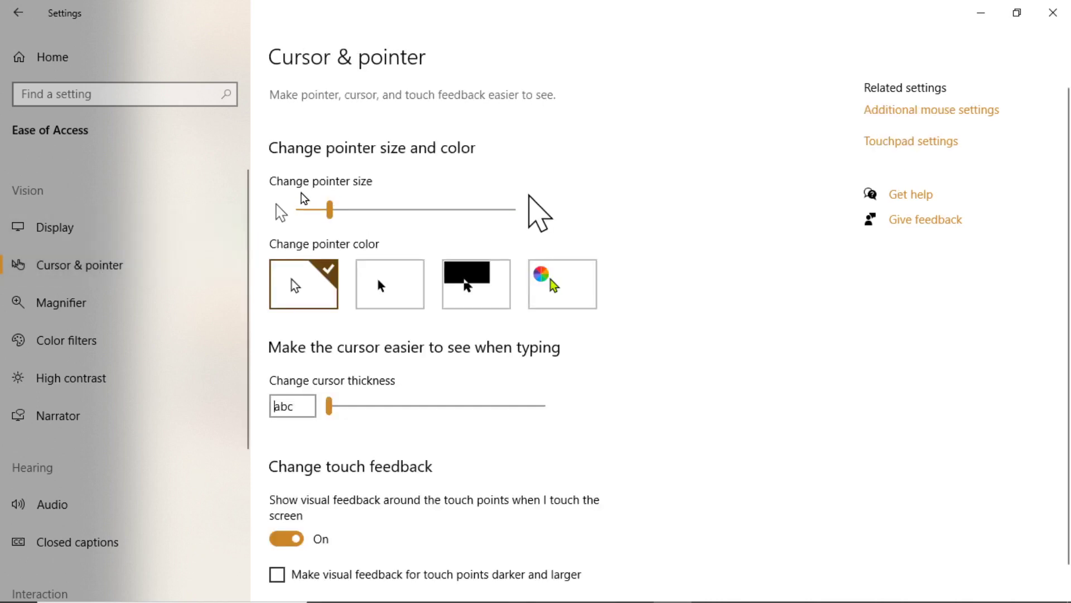
mouse_move(350, 215)
mouse_down()
mouse_move(500, 215)
mouse_move(329, 216)
mouse_up()
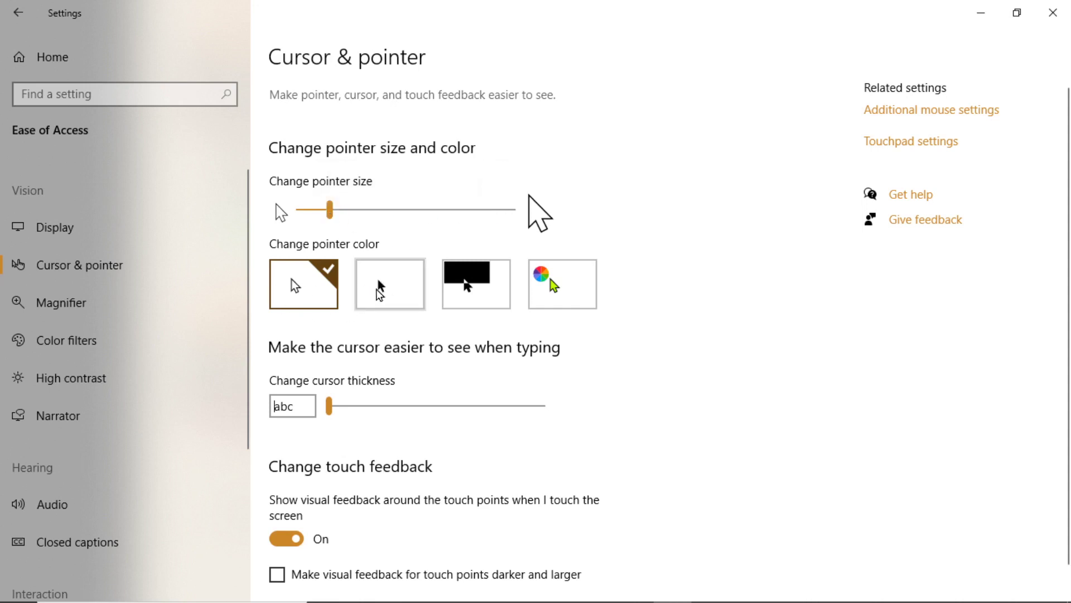
click(378, 290)
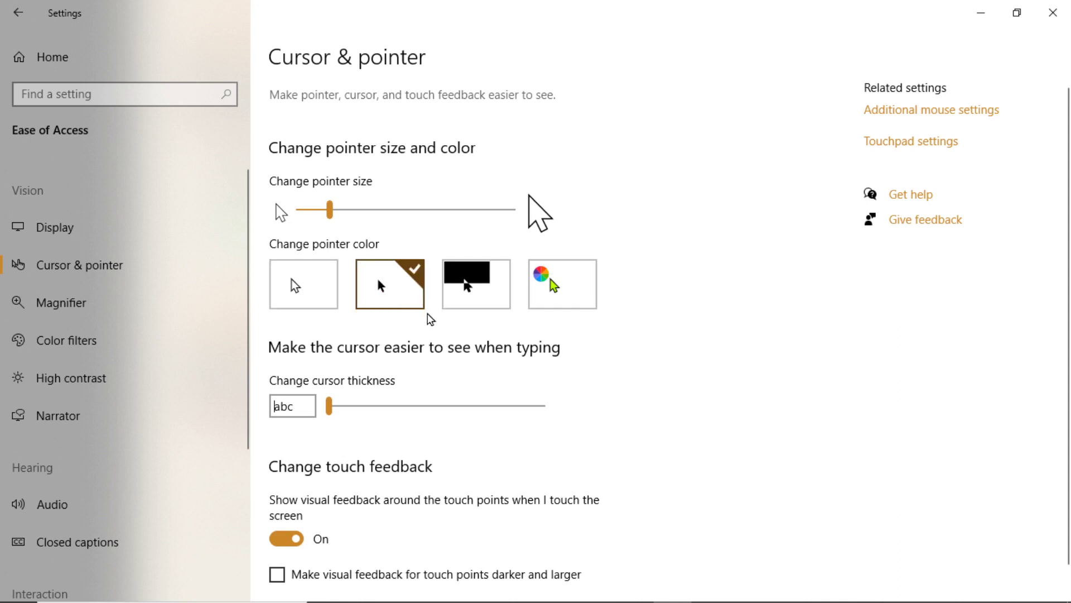
click(488, 295)
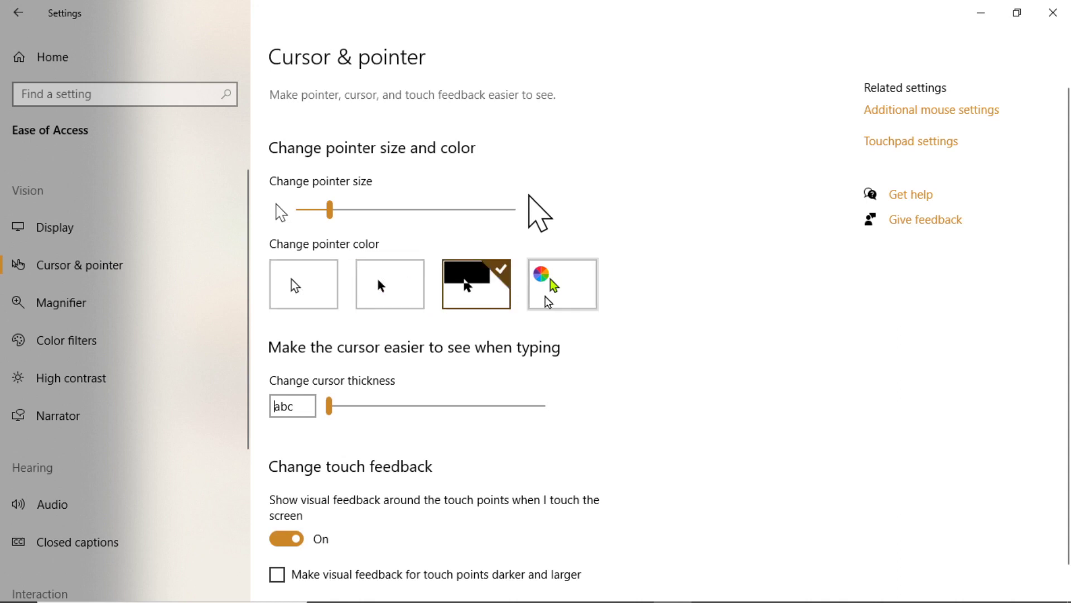
click(548, 302)
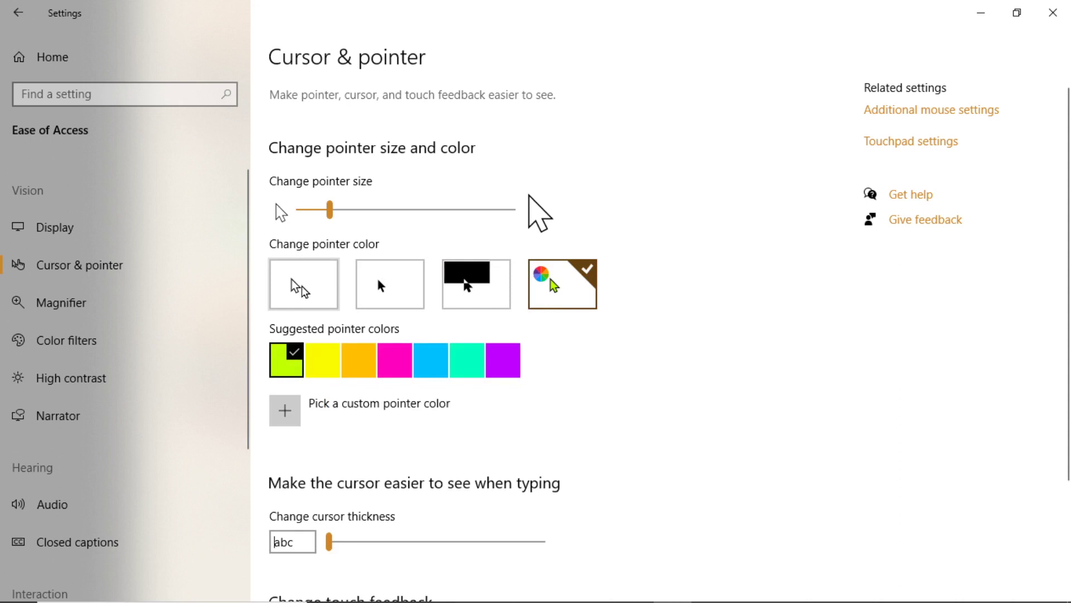
click(325, 366)
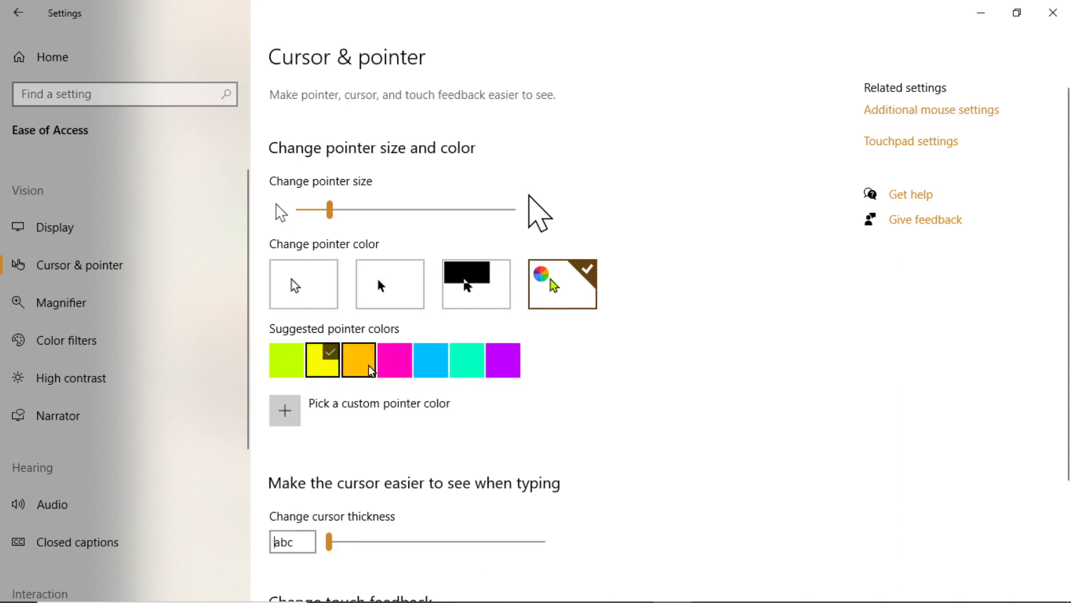
click(371, 370)
click(395, 371)
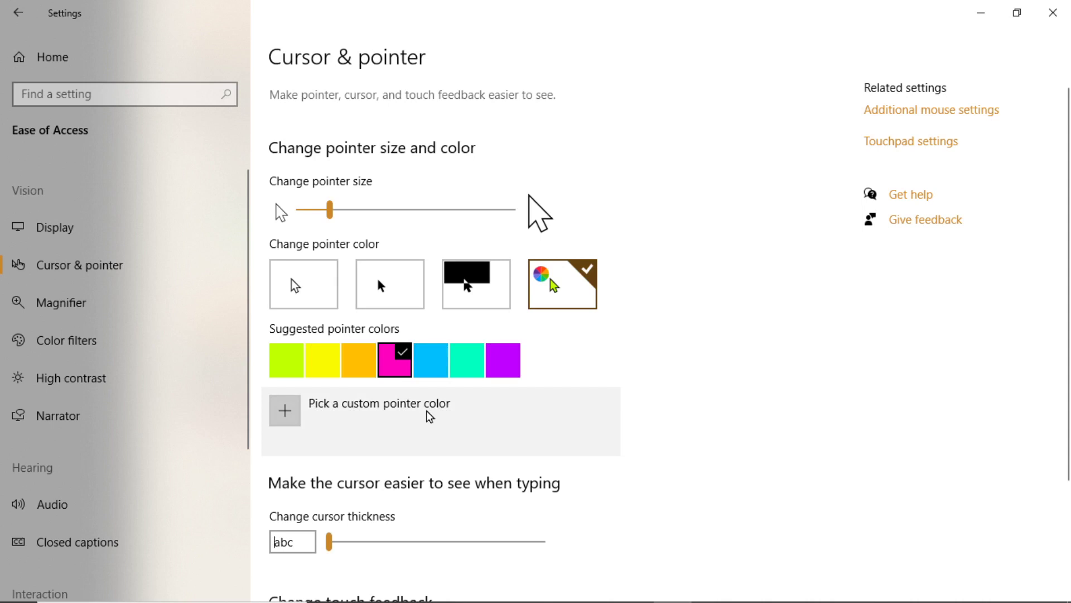
Step: Try several cursor thickness values and leave the typing cursor slightly thicker than the minimum
click(350, 540)
click(375, 541)
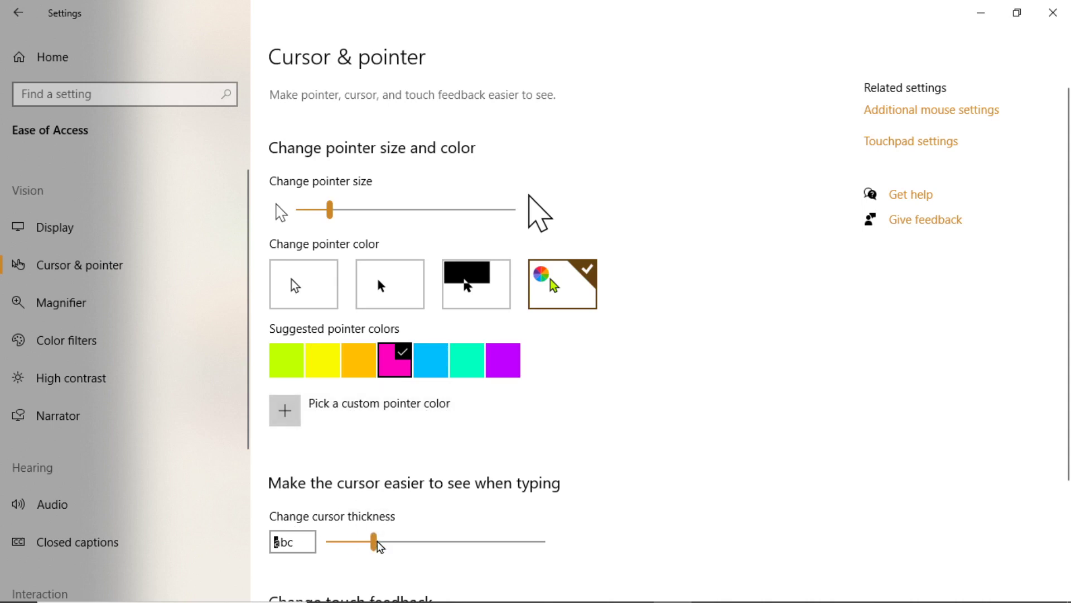
click(387, 543)
click(335, 544)
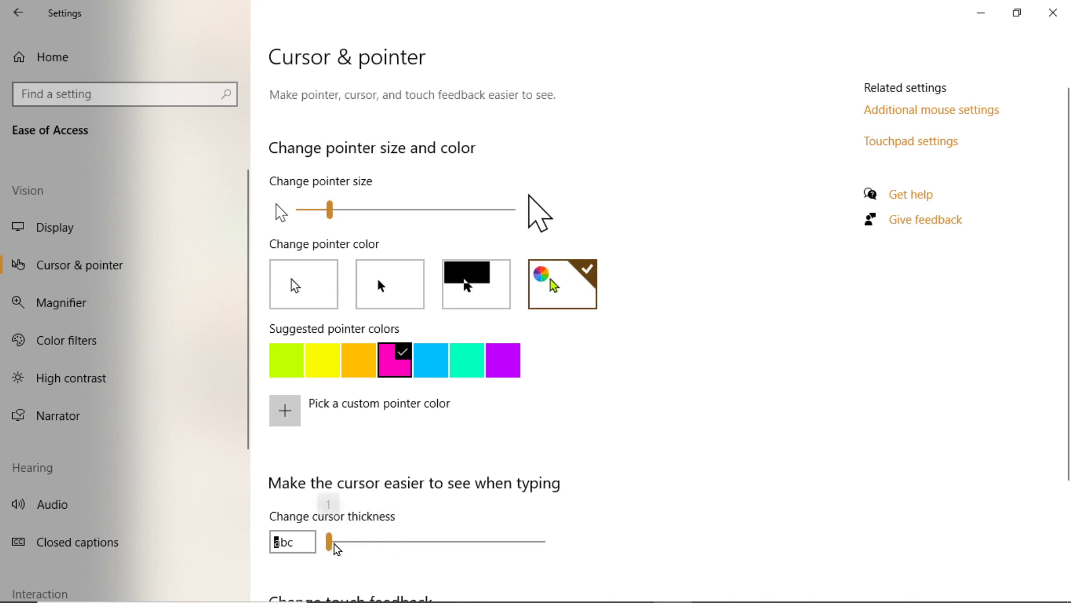
click(340, 542)
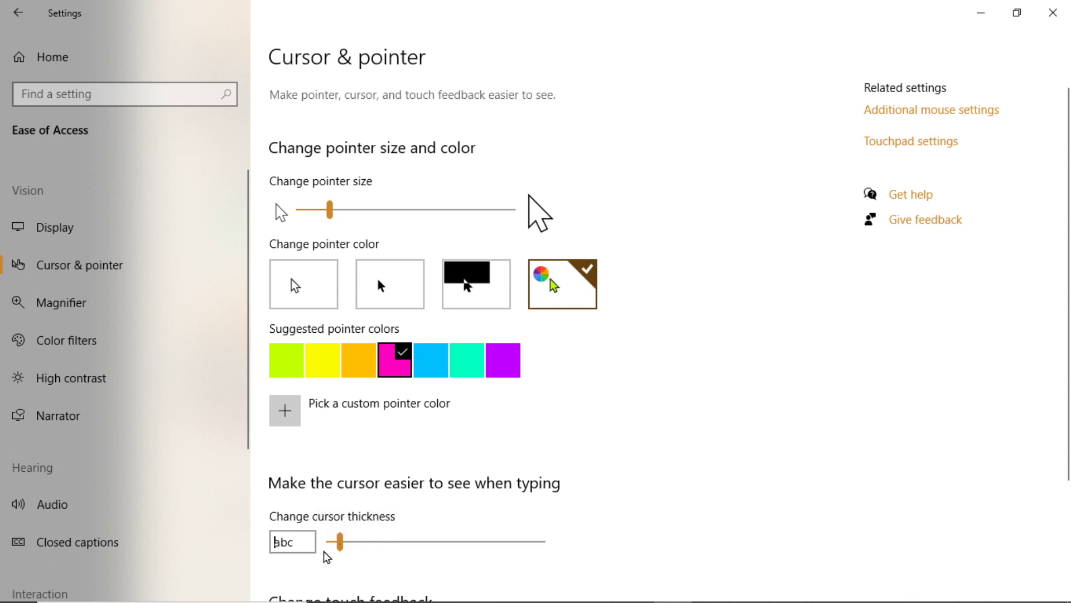
Step: View the remaining Cursor & pointer options, switch to the PowerPoint slide show and advance to the "FOR HEARING" slide
scroll(1066, 246, down, 1)
scroll(1066, 245, down, 3)
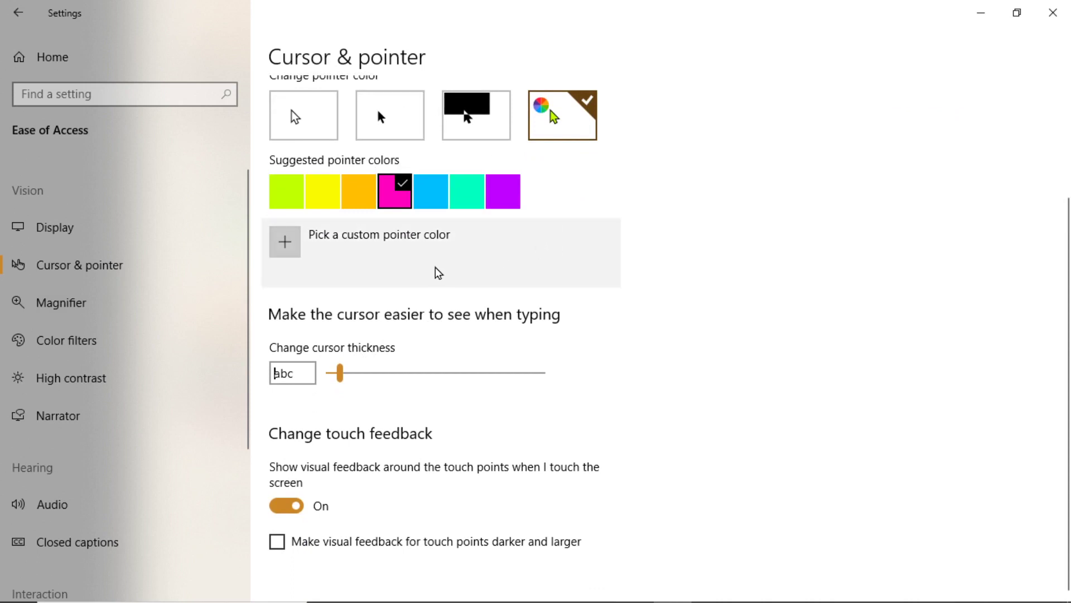
key(alt+Tab)
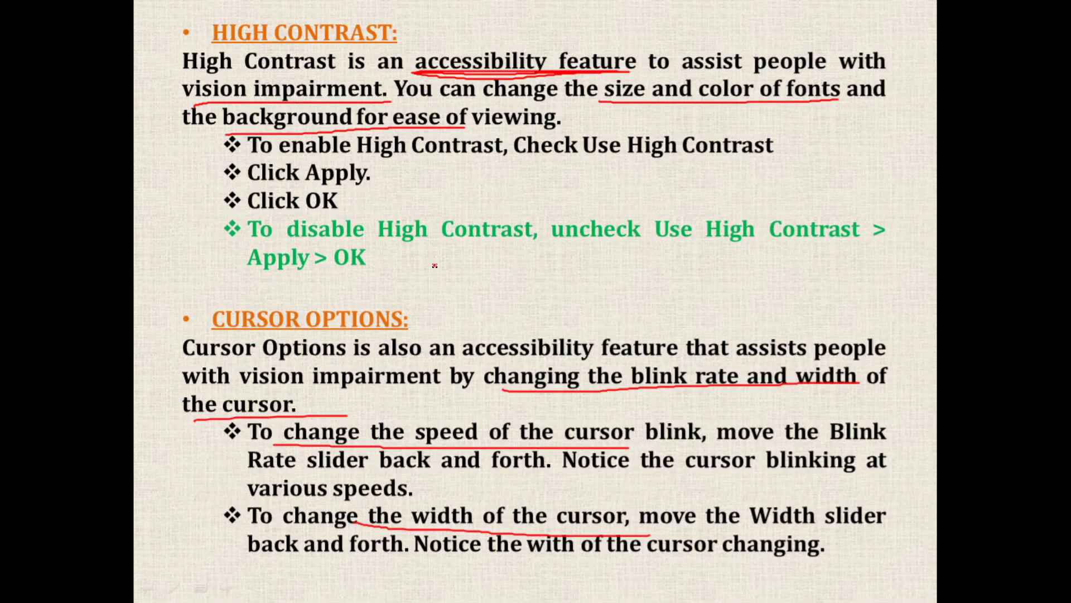
key(Right)
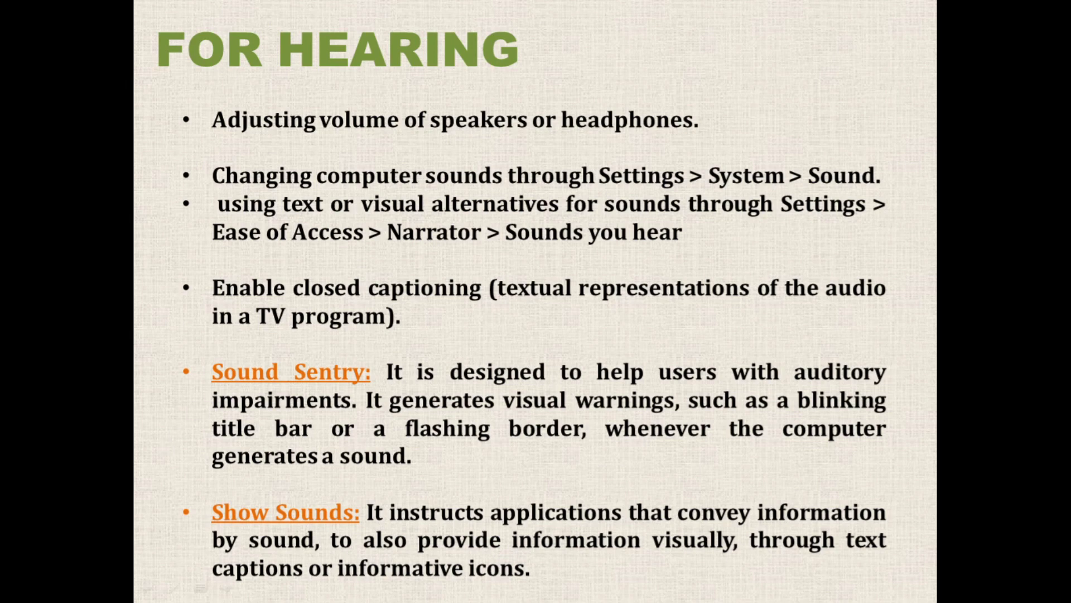
Step: Choose the slide show Pen and underline "volume of speakers or headphones" in the first bullet
click(173, 587)
click(201, 484)
drag(316, 130, 666, 128)
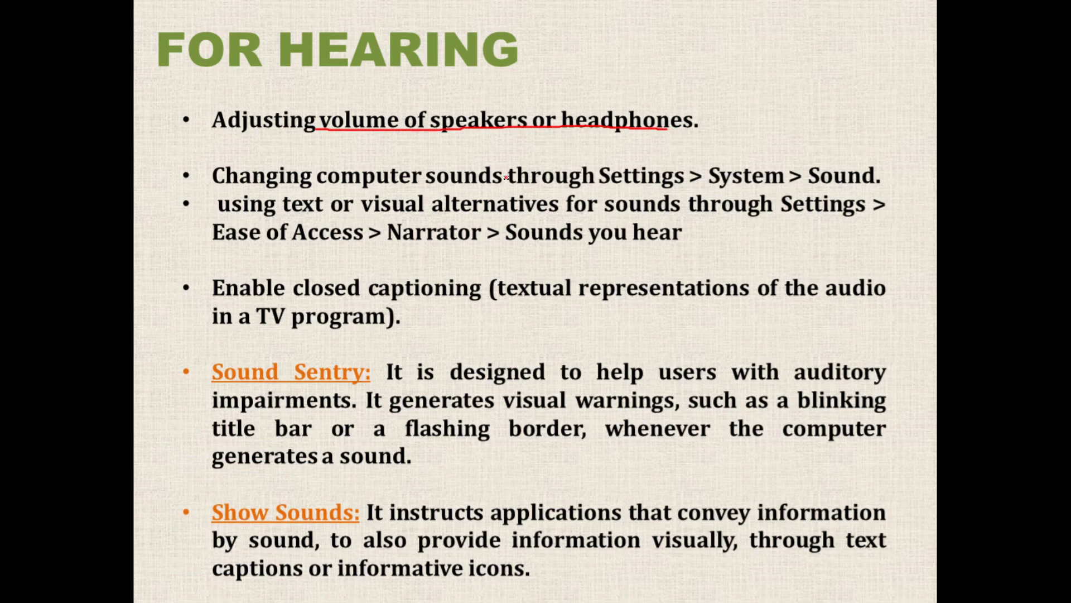
Step: Underline "computer sounds" in the second bullet, switch to Windows Settings and open the System Sound page
drag(294, 190, 526, 185)
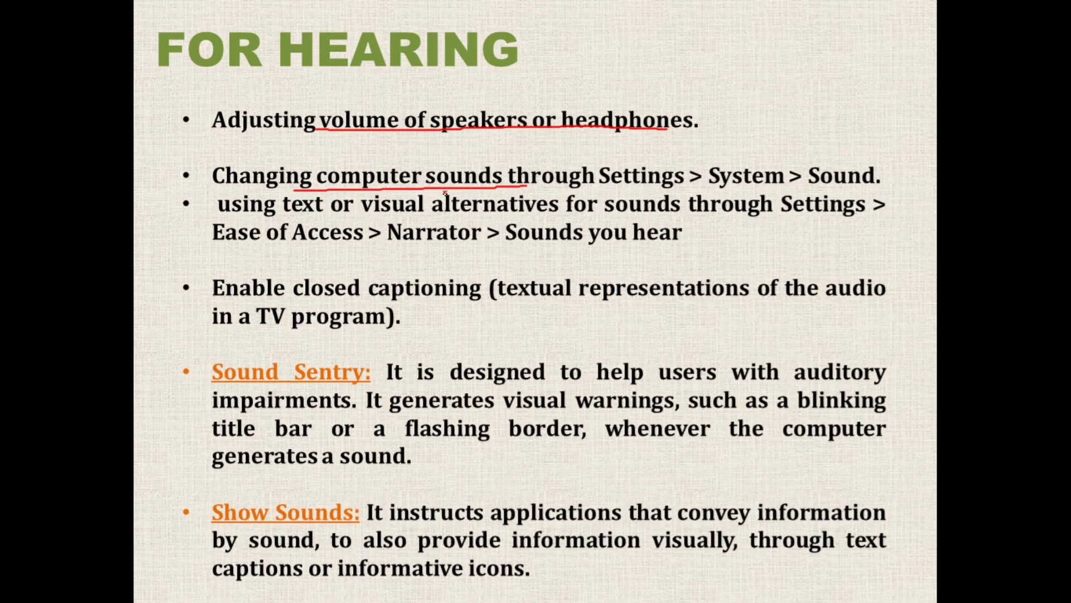
key(alt+Tab)
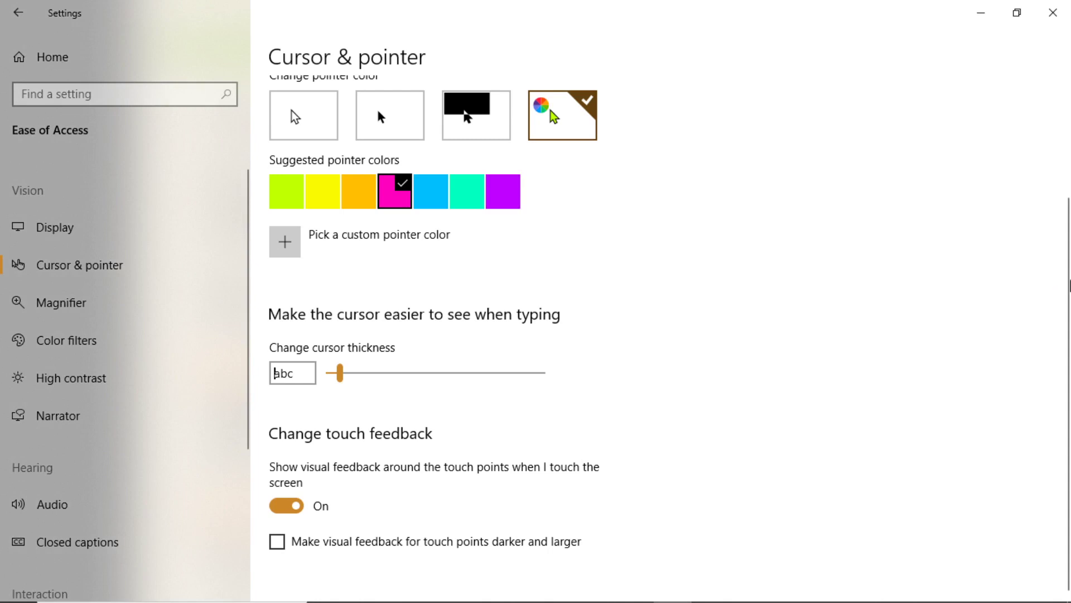
click(19, 12)
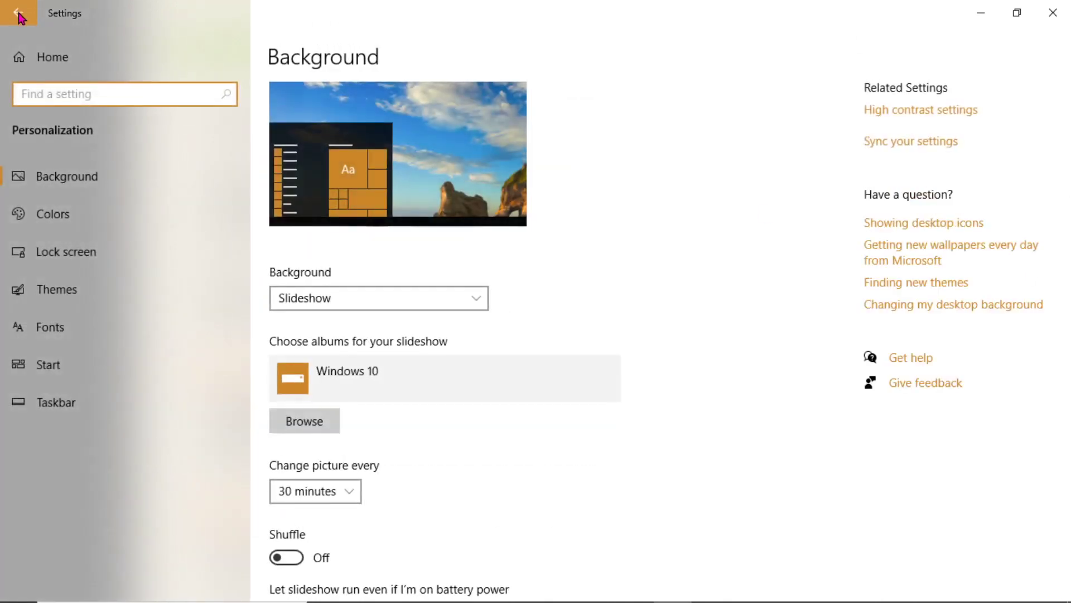
click(20, 16)
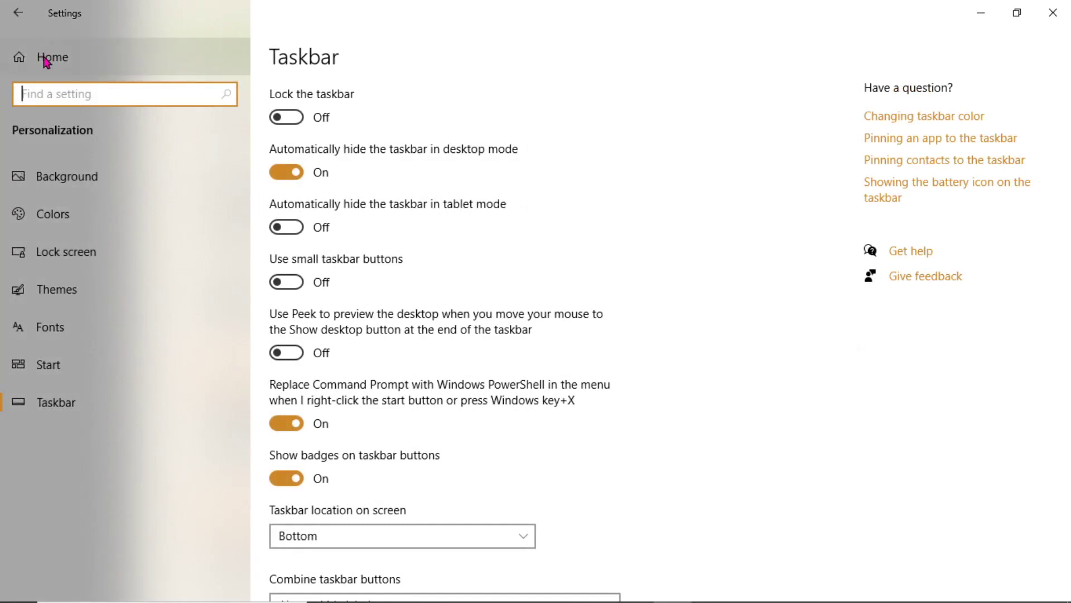
click(46, 61)
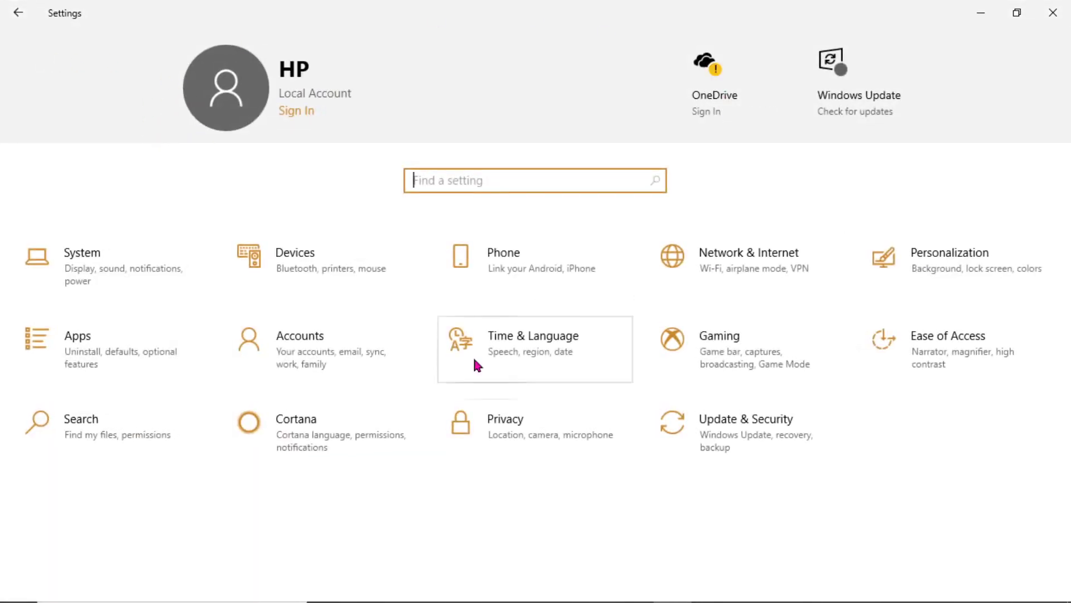
click(88, 276)
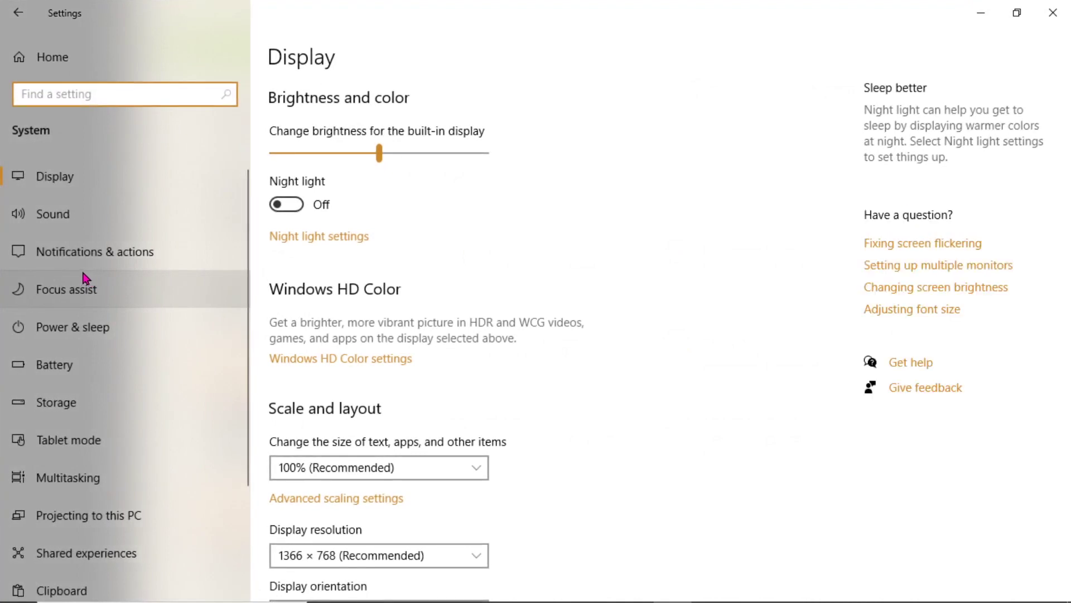
click(76, 215)
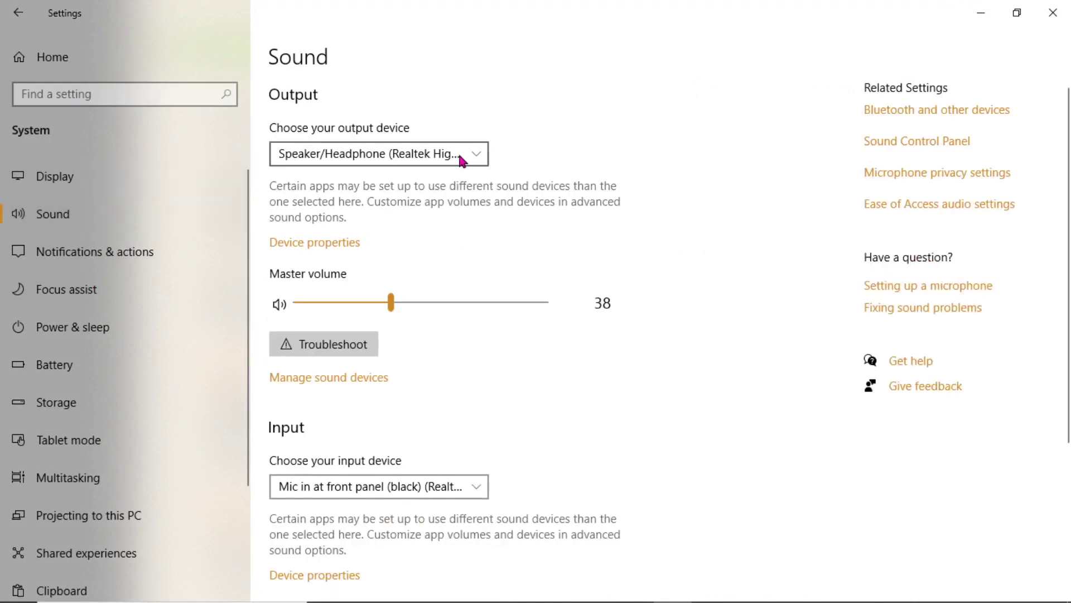
Step: Check the available output devices, try several master volume levels and leave the volume at 42
click(478, 160)
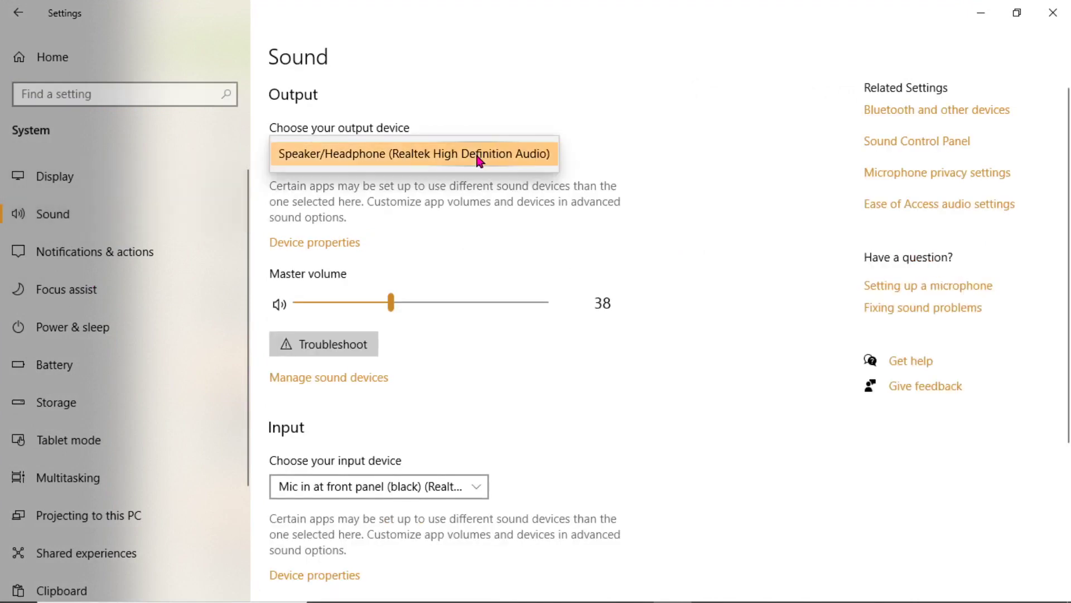
click(478, 157)
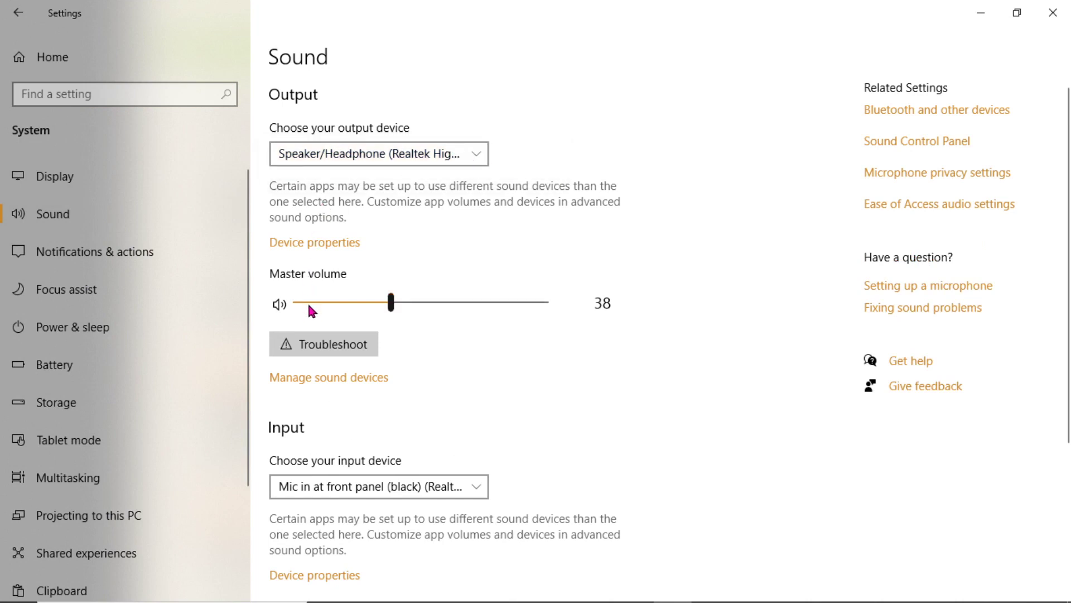
click(467, 306)
click(508, 307)
click(426, 306)
click(412, 306)
click(402, 305)
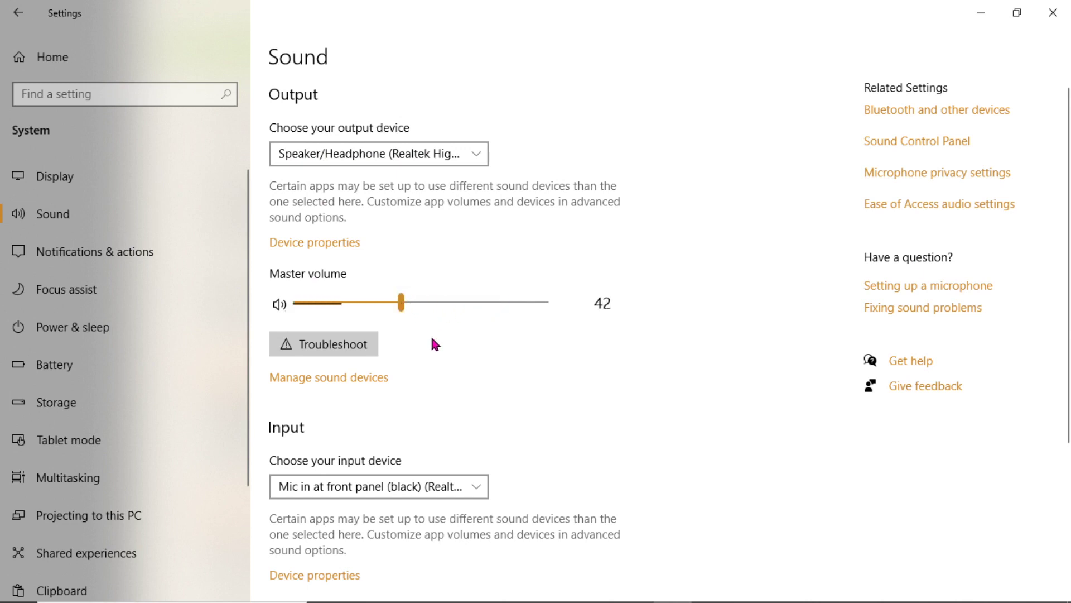
Step: Examine the sound input device choices, the front panel microphone's device properties and the advanced sound options
click(355, 380)
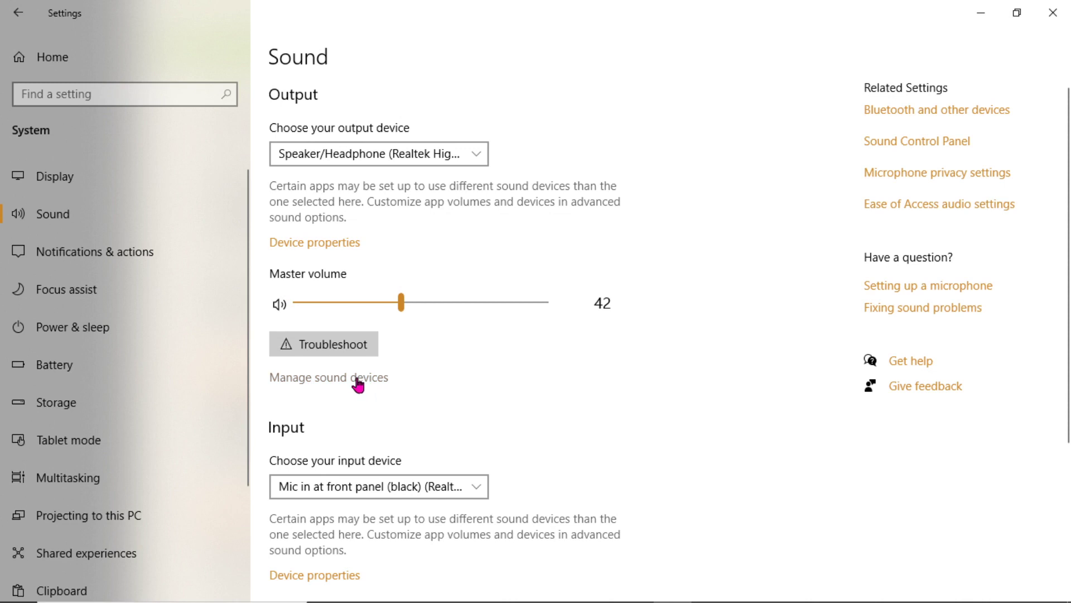
click(480, 488)
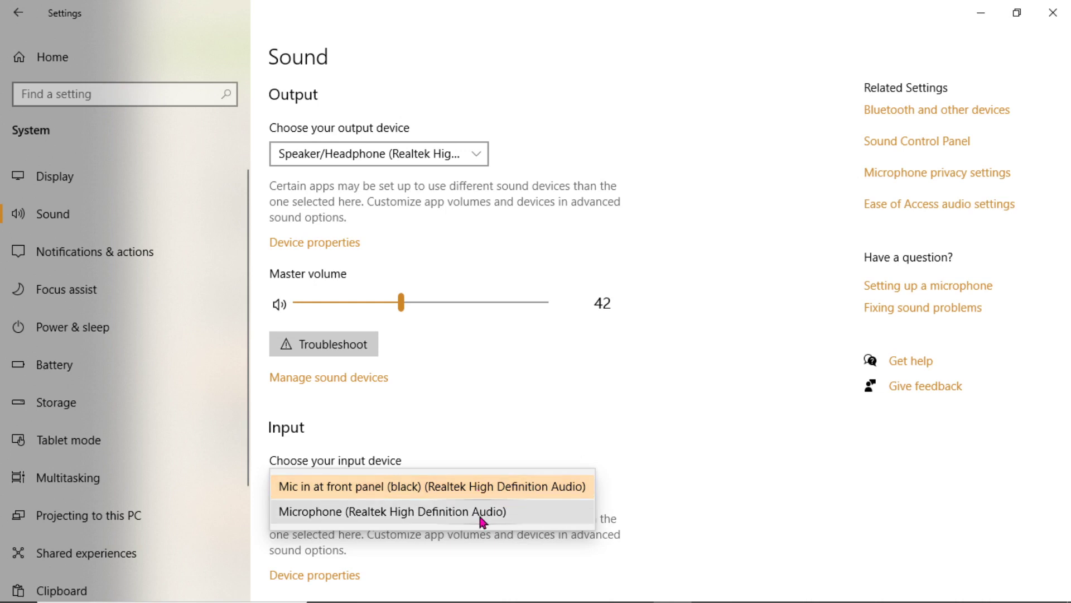
click(615, 392)
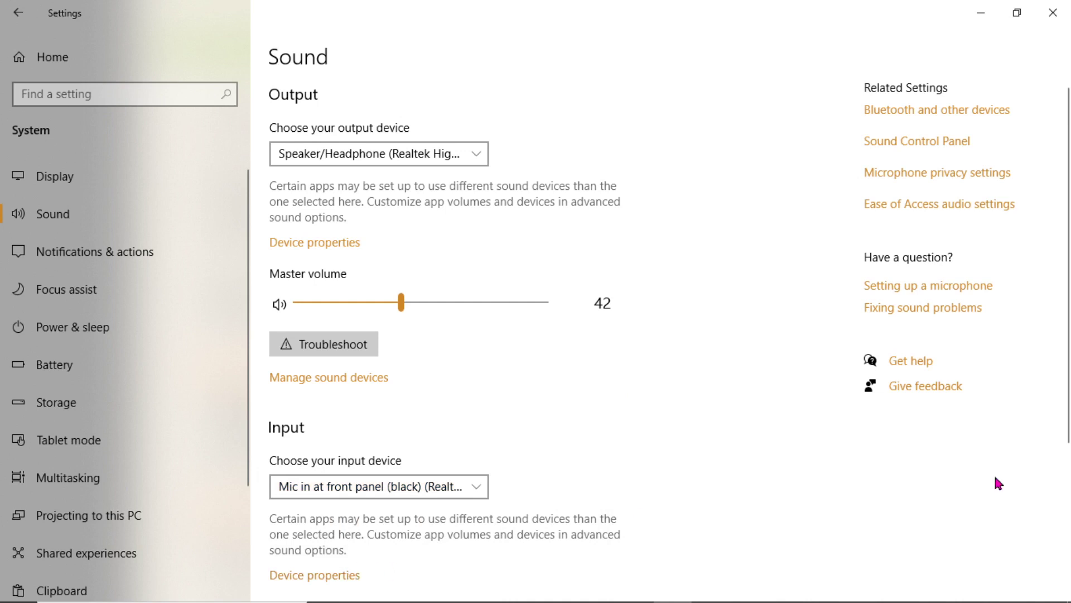
drag(1067, 441, 1067, 569)
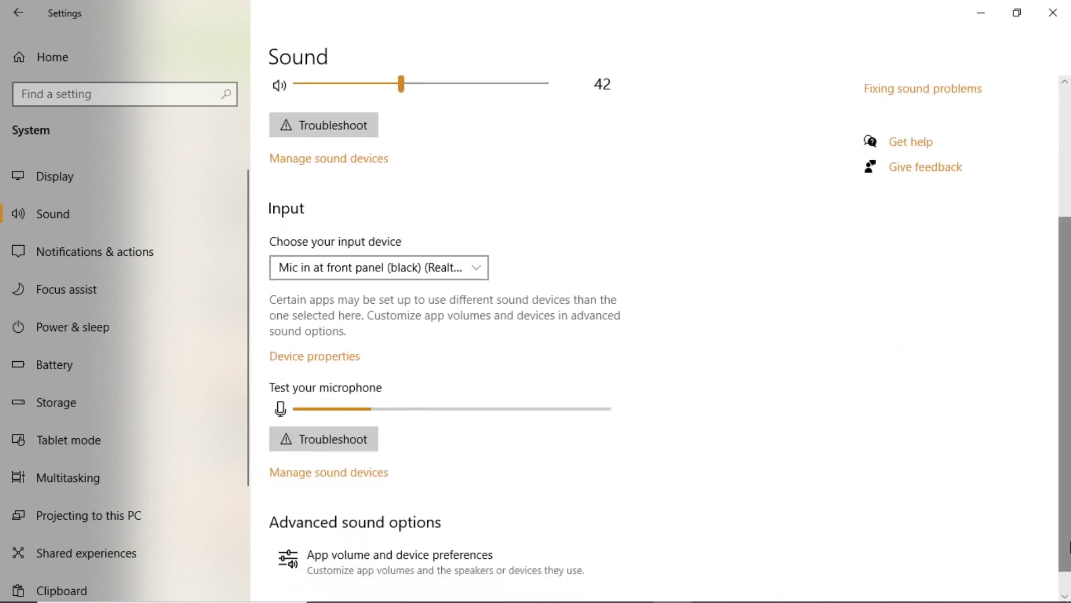
click(331, 361)
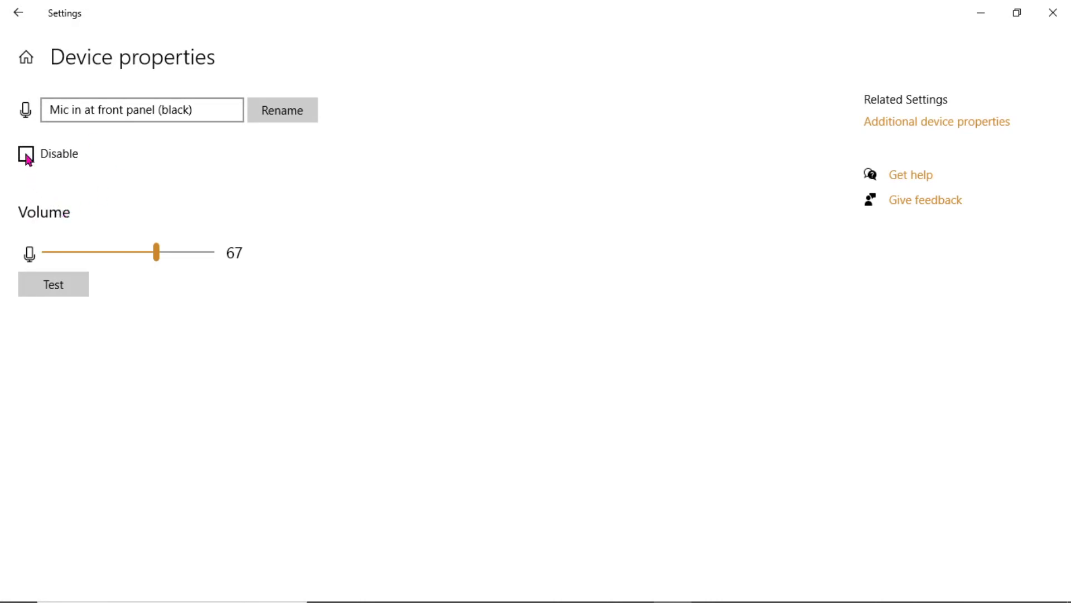
click(16, 21)
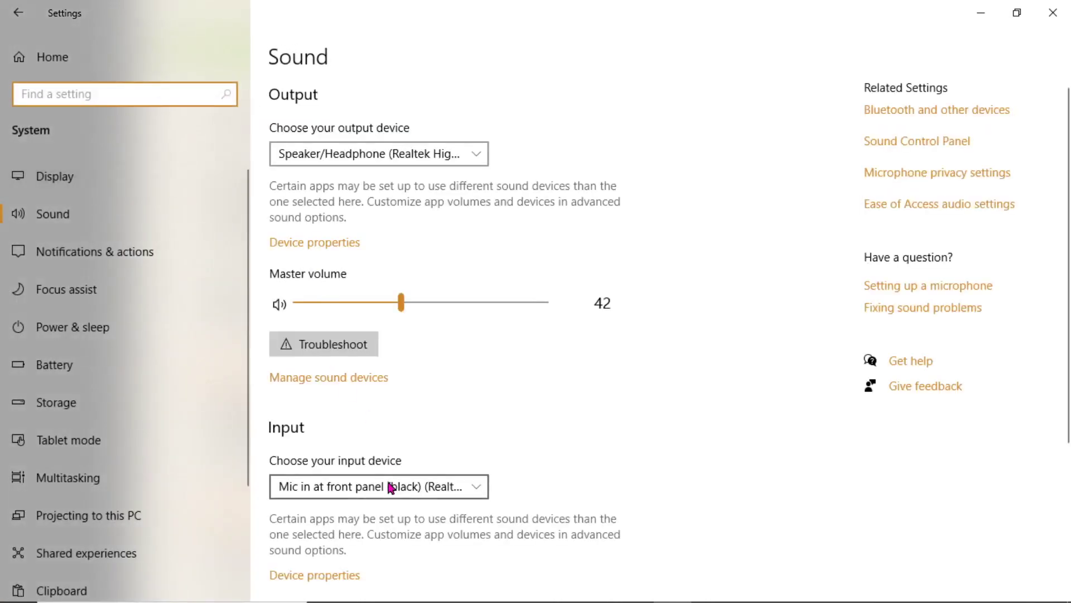
scroll(1068, 330, down, 5)
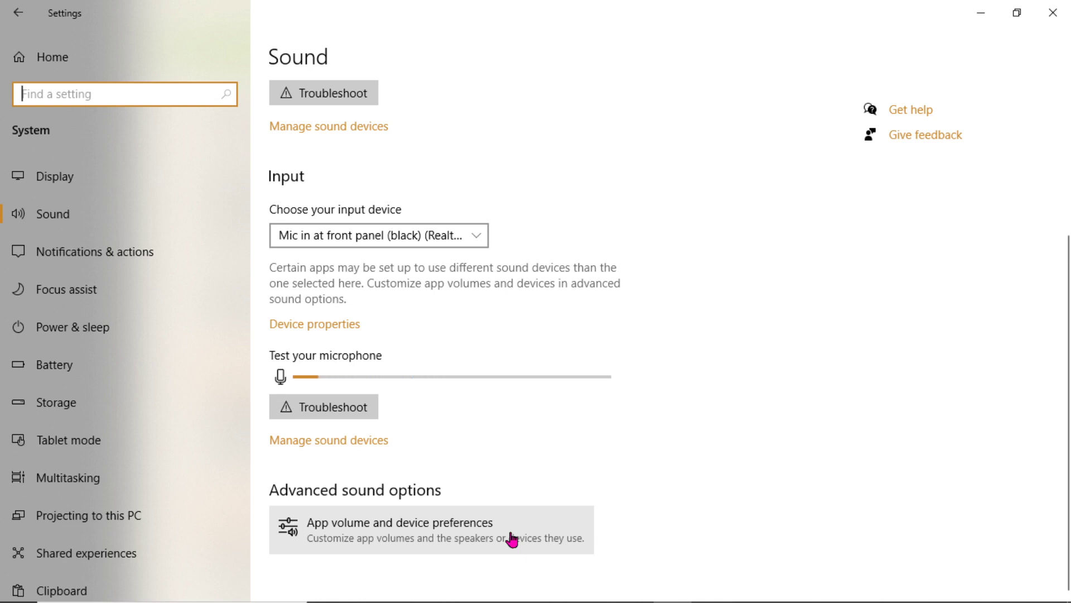
Step: Switch to the PowerPoint slide show and underline "textual representations" and "in a TV program" in the closed captioning bullet
key(alt+Tab)
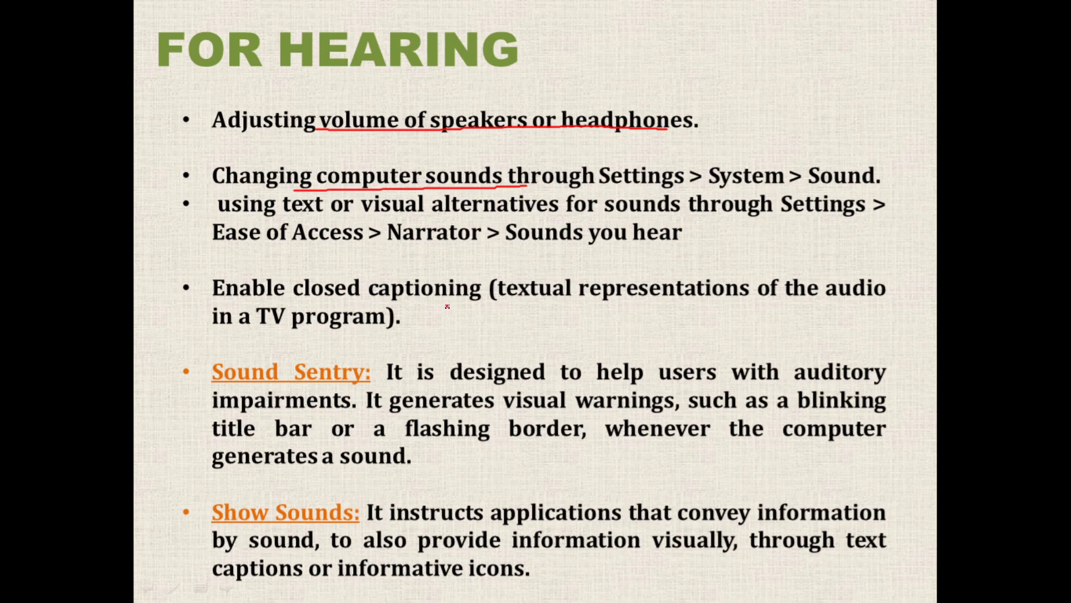
drag(512, 299, 727, 302)
drag(215, 330, 373, 334)
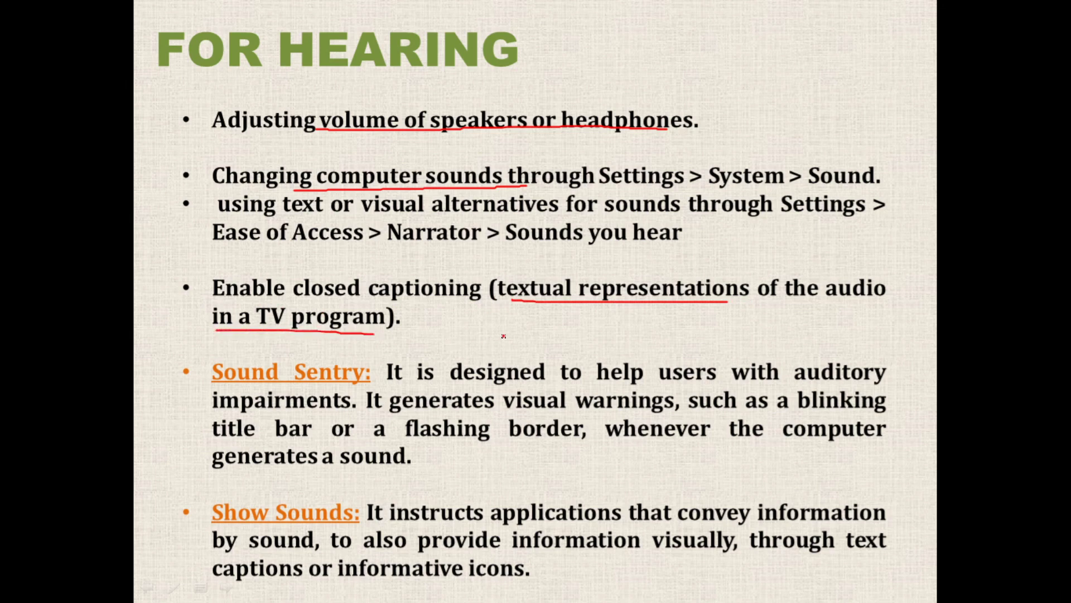
Step: Switch to Windows Settings, open the Ease of Access Closed captions page and view its caption font options
key(alt+Tab)
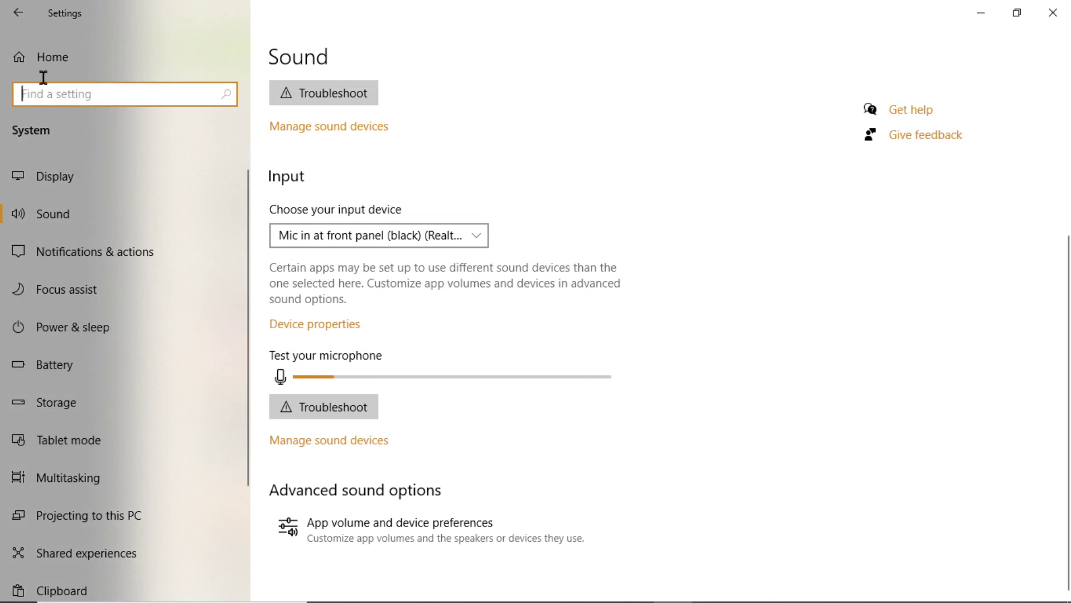
click(19, 20)
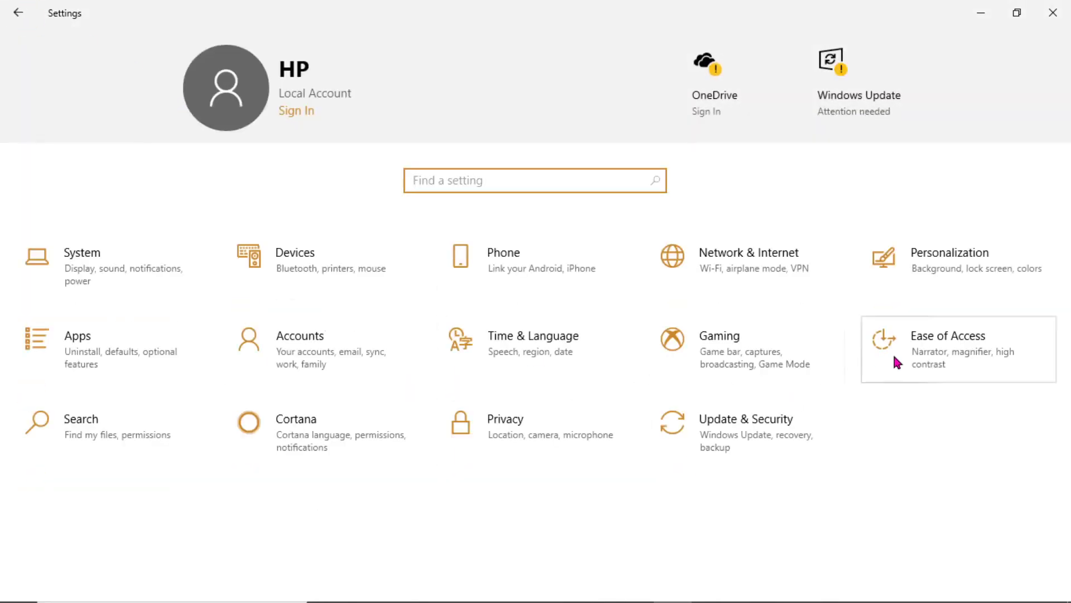
click(913, 360)
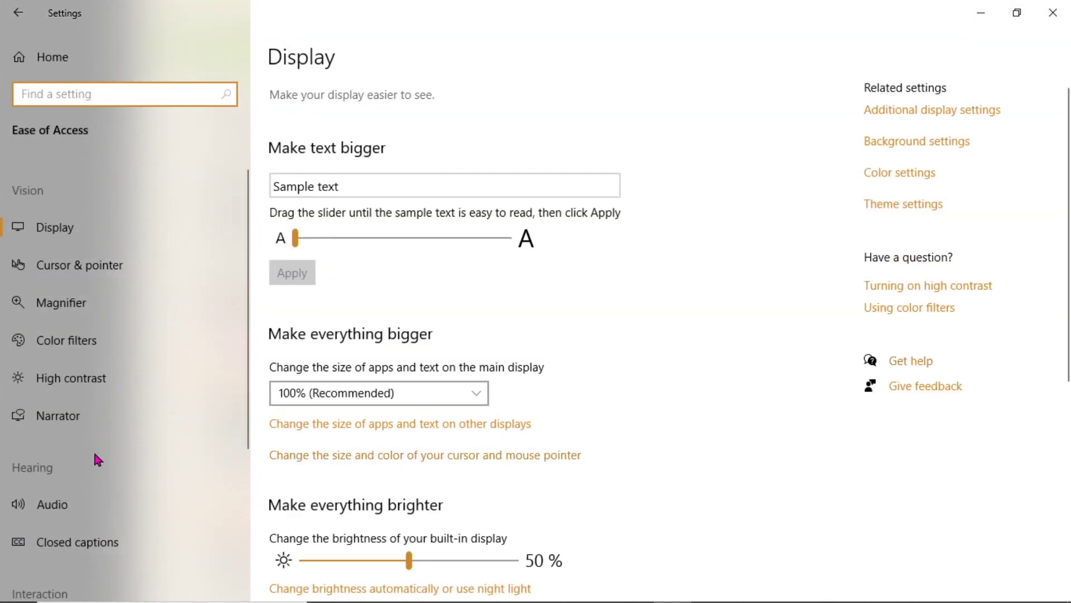
click(71, 550)
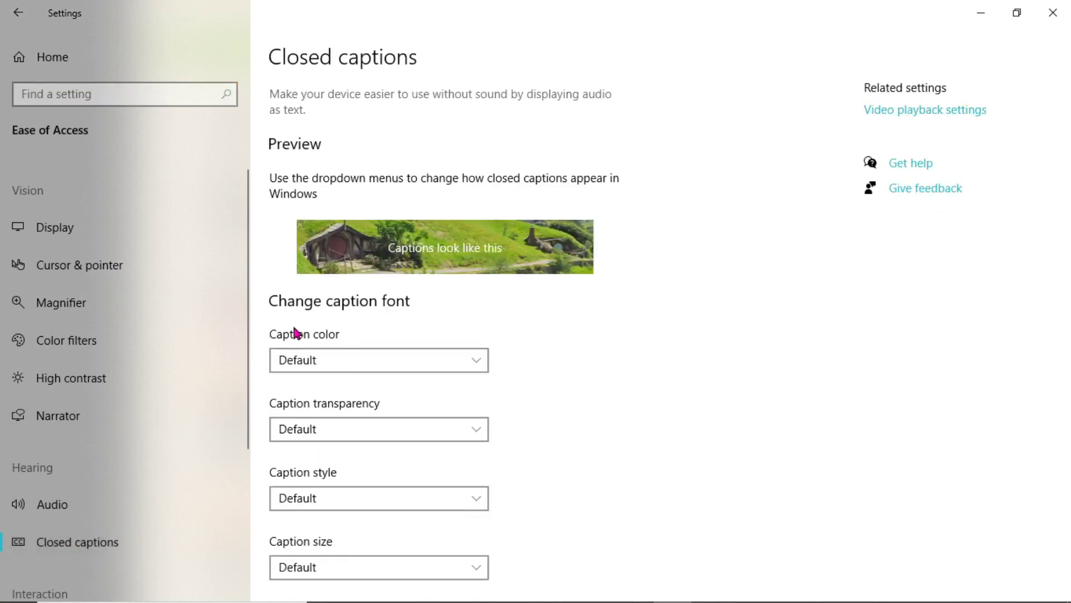
click(483, 365)
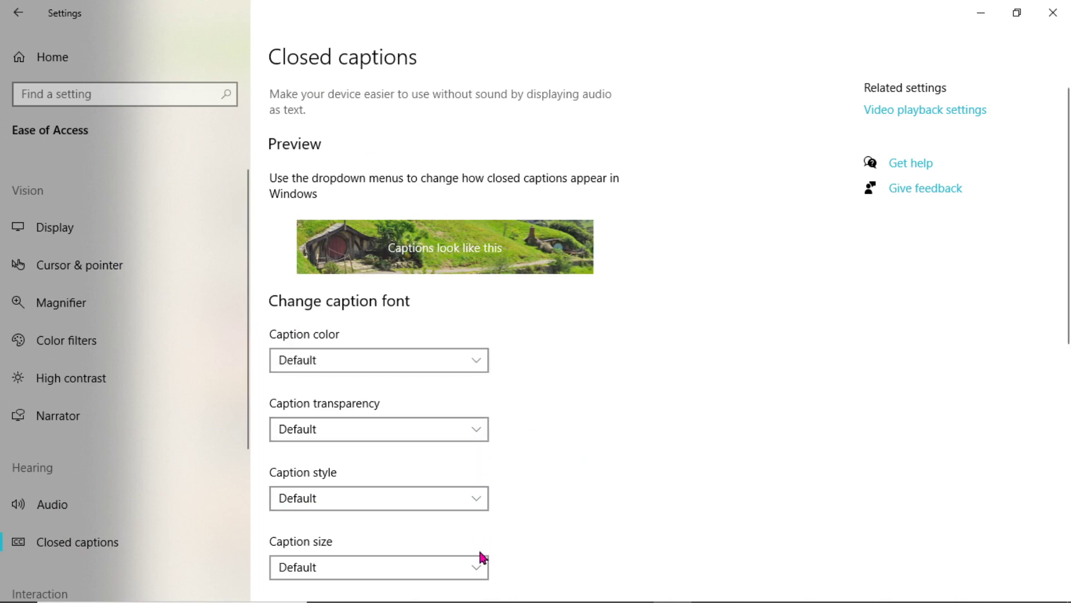
drag(1068, 338, 1068, 379)
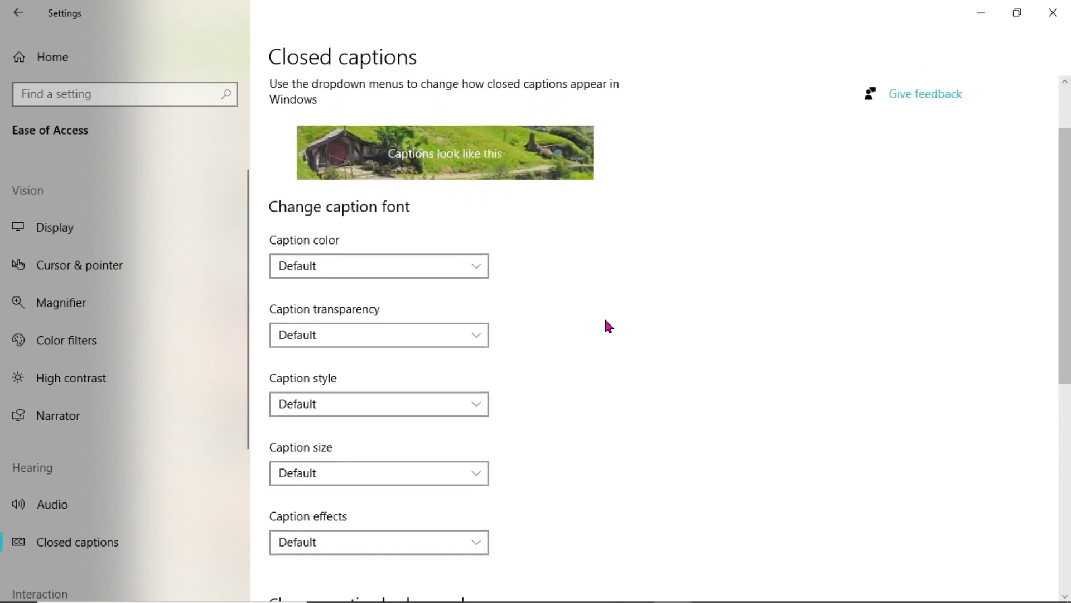
Step: Try Black and Yellow as the caption color and Translucent as the caption transparency
click(465, 266)
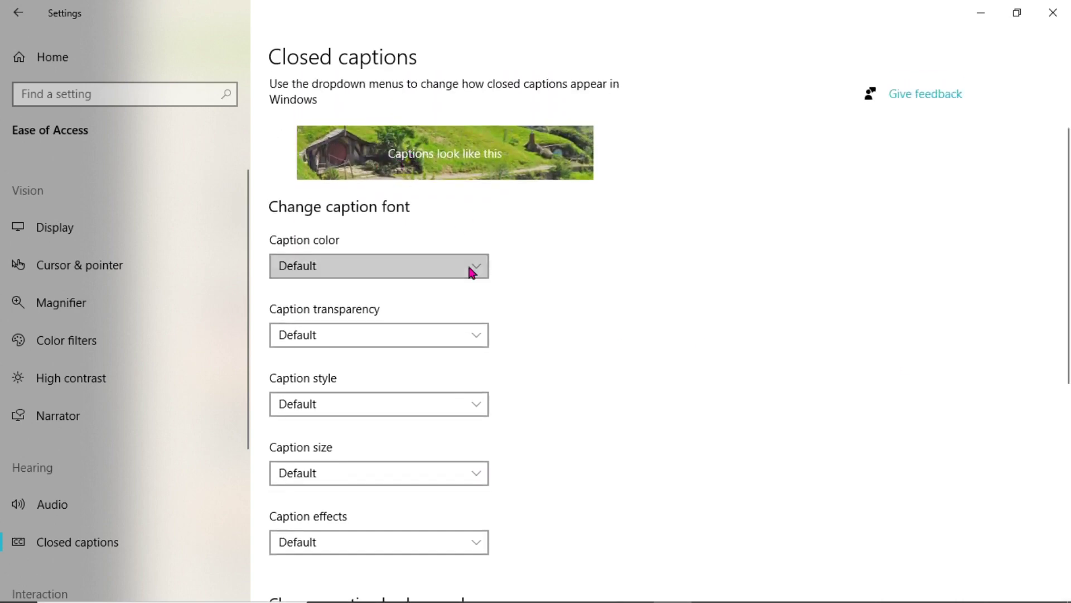
click(454, 318)
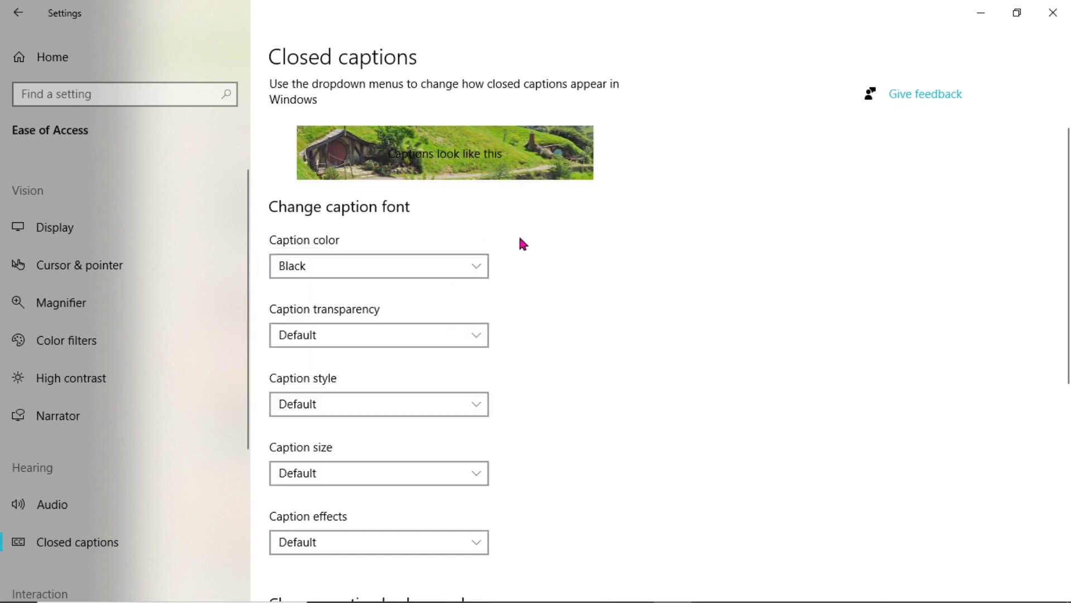
click(478, 266)
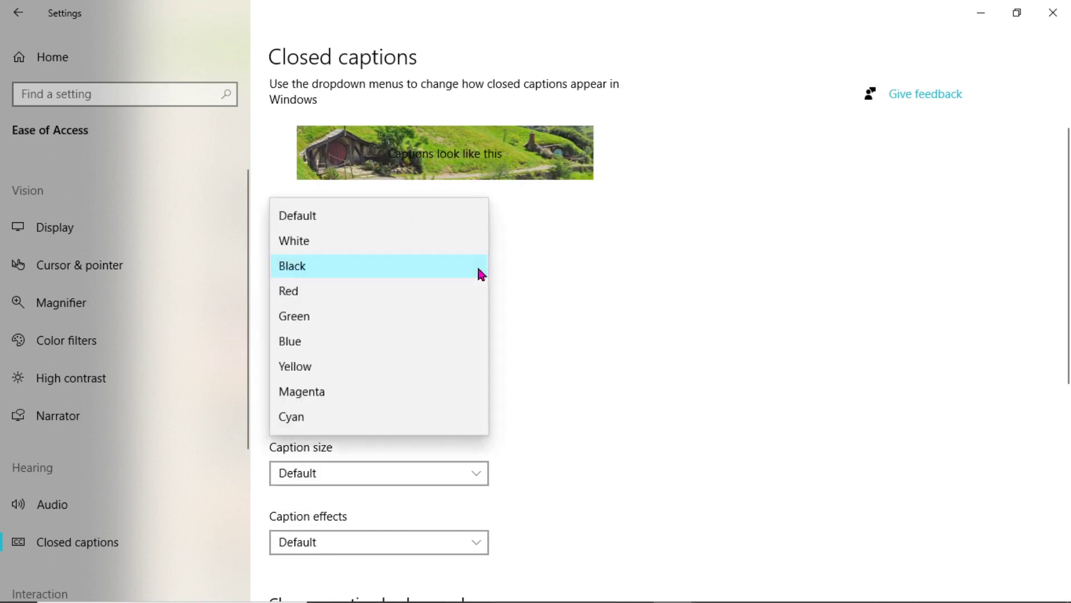
click(451, 362)
click(482, 336)
click(459, 384)
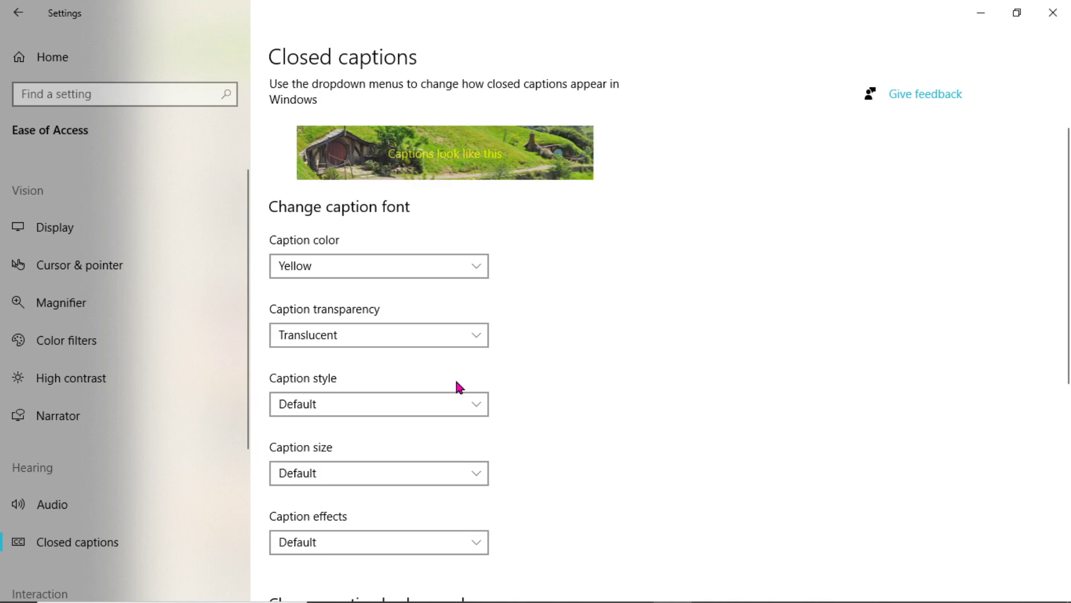
Step: Set the caption transparency and the caption color back to Default
click(469, 337)
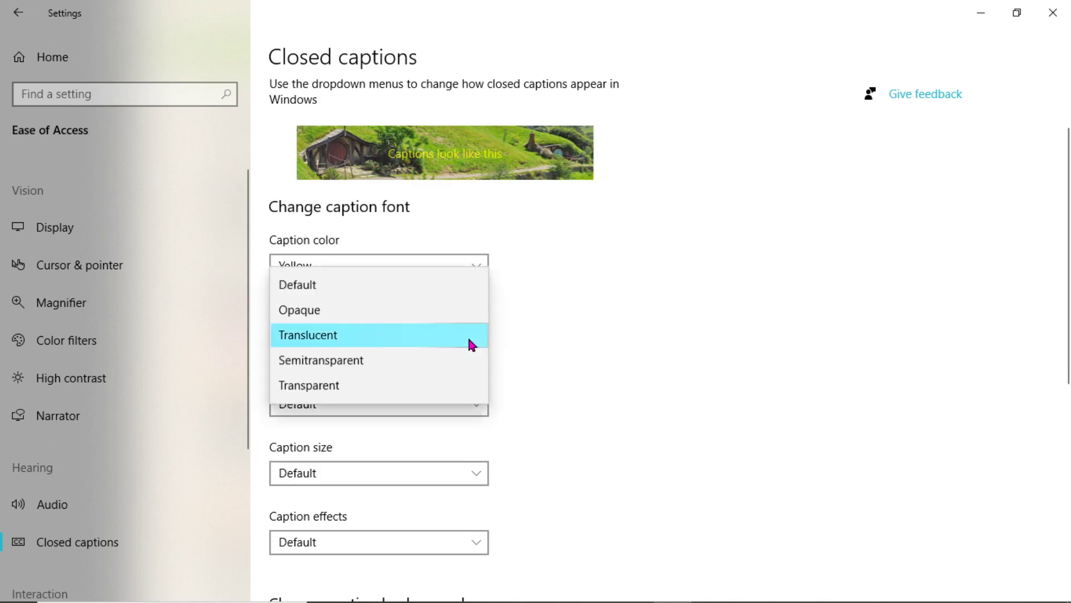
click(464, 286)
click(469, 272)
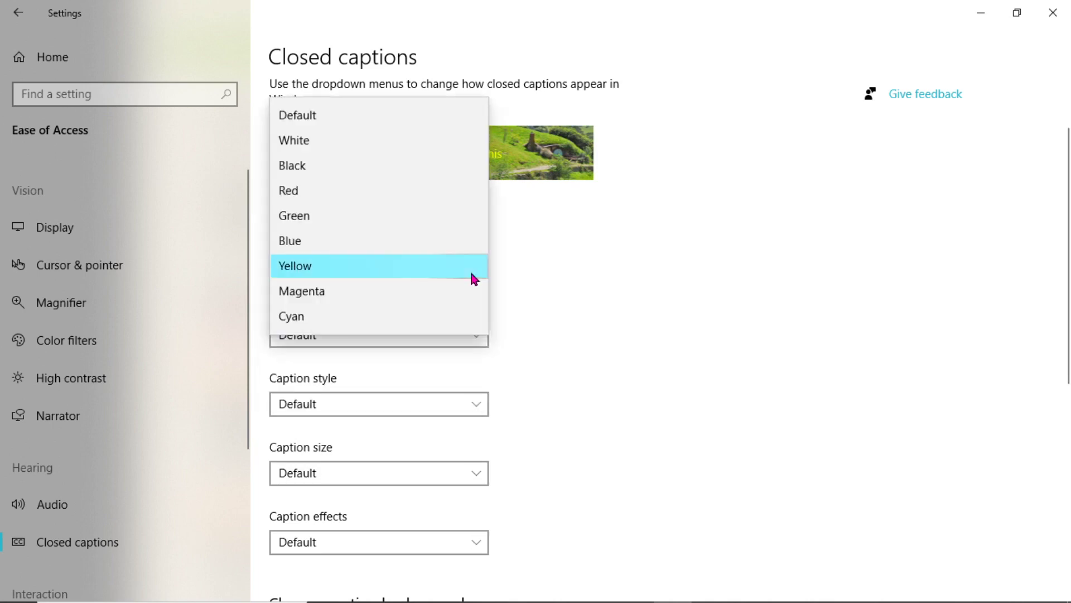
click(447, 119)
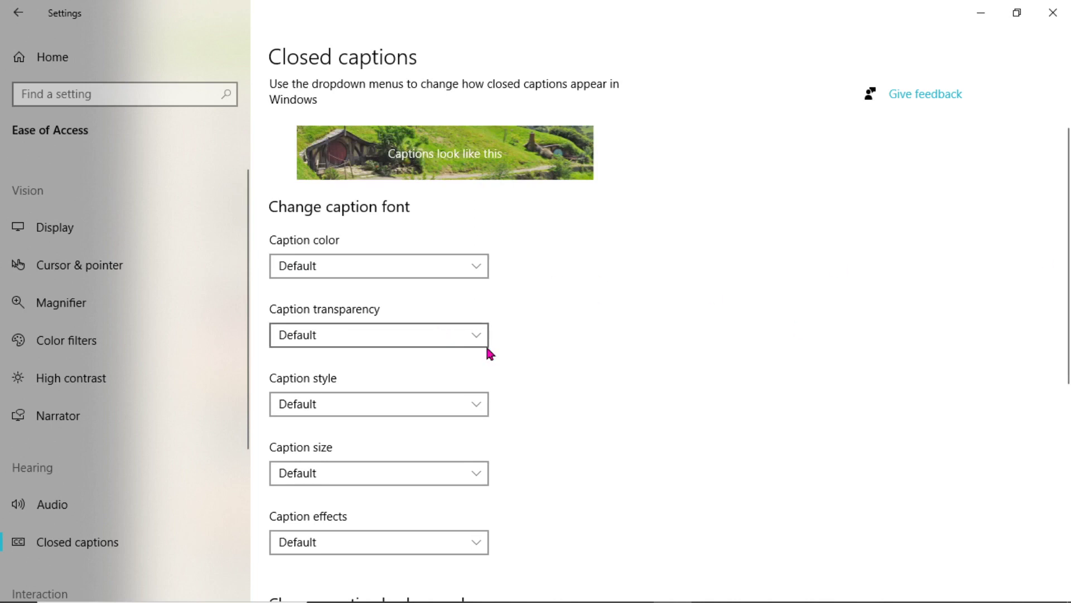
Step: Switch to the PowerPoint slide show and circle the "Sound Sentry:" heading with the pen
key(alt+Tab)
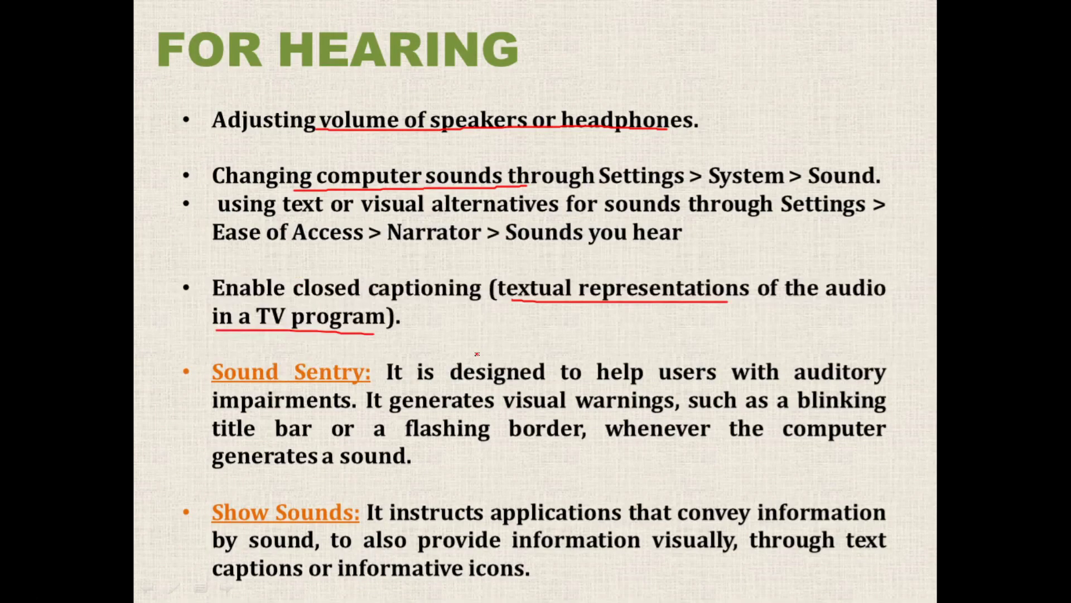
mouse_move(373, 357)
mouse_down()
mouse_move(229, 342)
mouse_move(190, 382)
mouse_move(399, 390)
mouse_move(335, 348)
mouse_move(212, 341)
mouse_move(178, 382)
mouse_move(413, 390)
mouse_move(319, 350)
mouse_up()
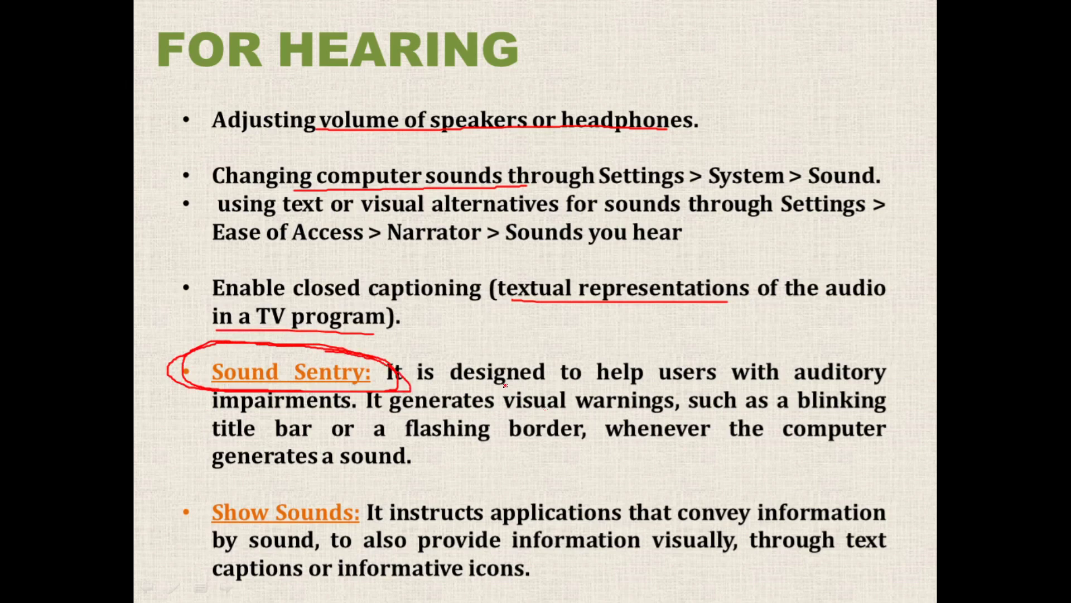